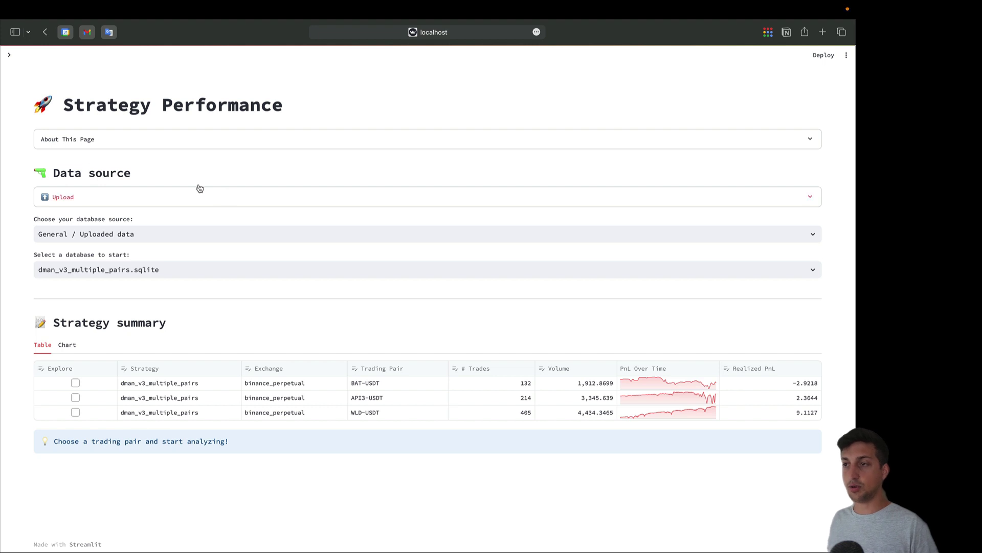
Switch the source to hummingbot-dman, loading v2_market_making_bollingrid_multiple_pairs.sqlite, which fails to process
left_click(107, 229)
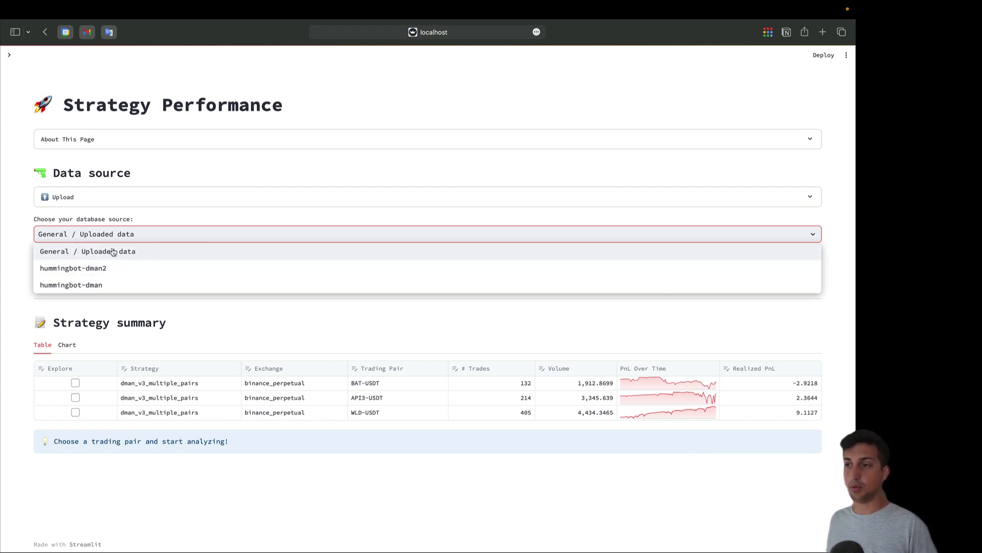
left_click(95, 203)
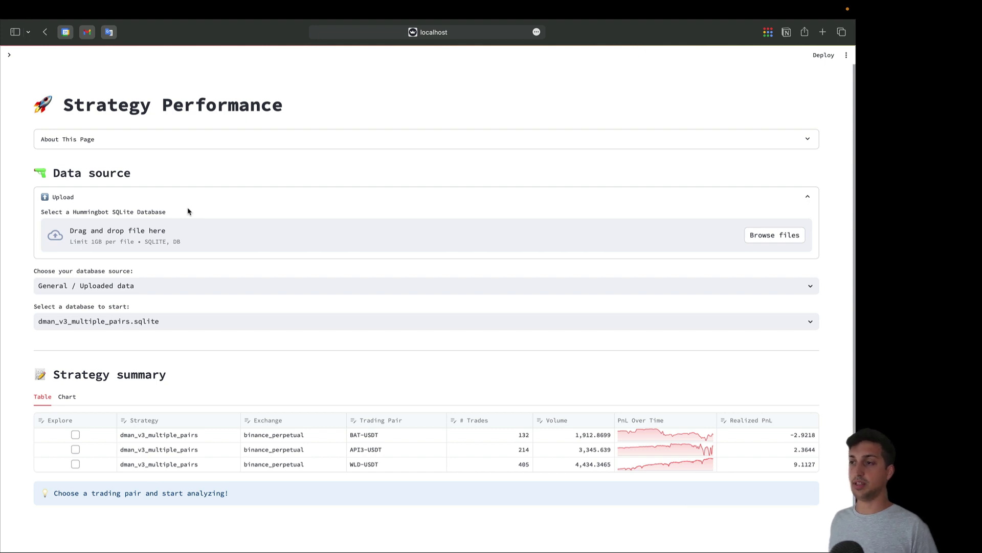
left_click(145, 285)
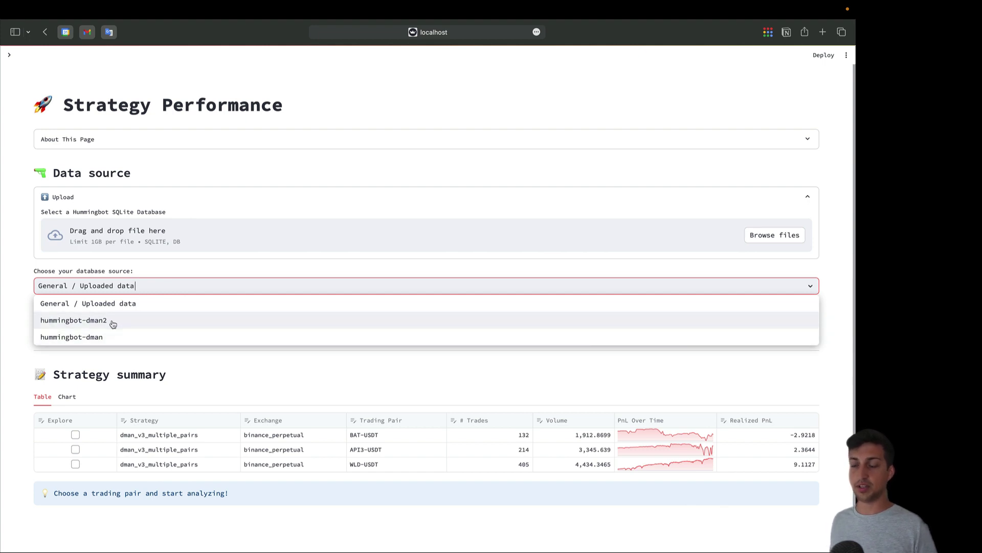
left_click(131, 308)
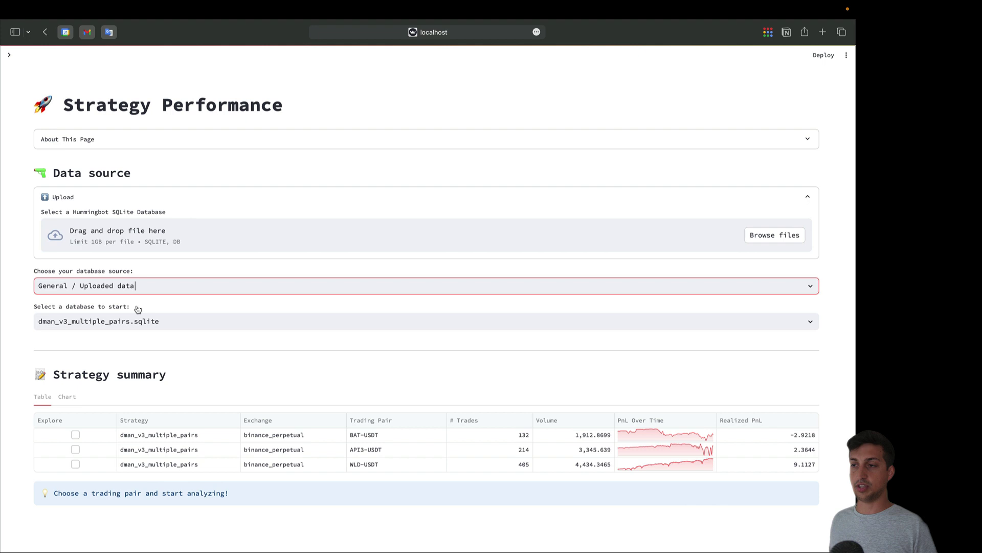
left_click(167, 318)
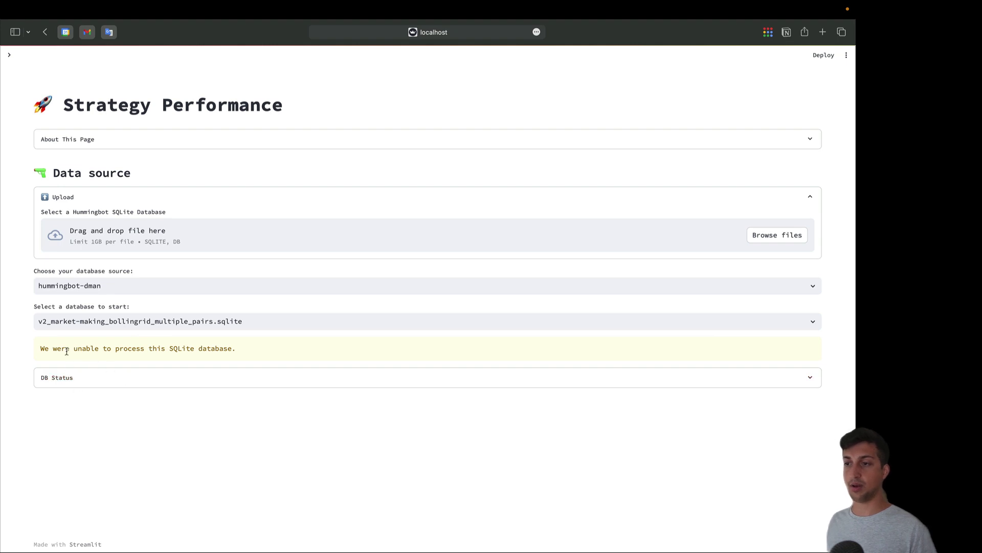
Expand DB Status and inspect the trade_fill error rows of the bollingrid database
left_click(74, 379)
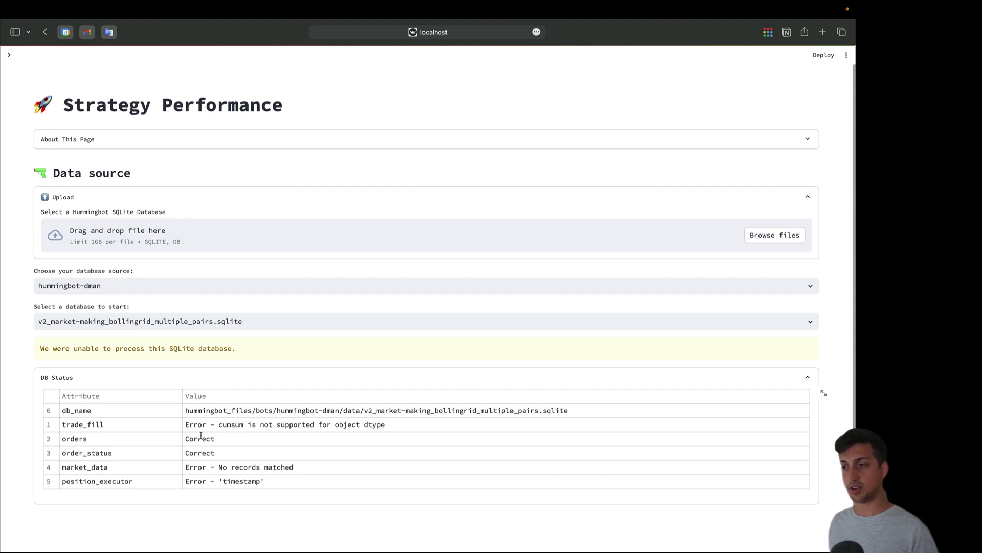
double_click(246, 425)
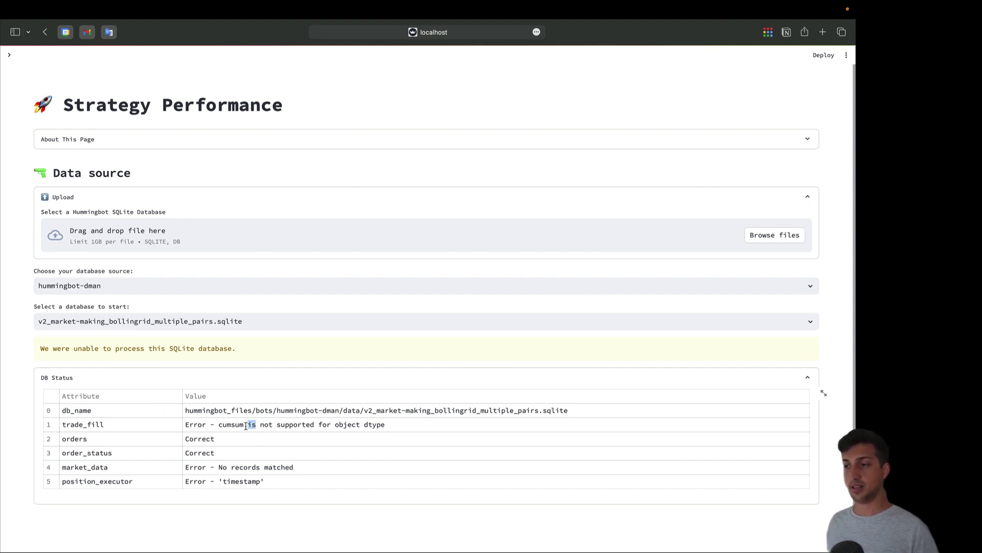
left_click(204, 425)
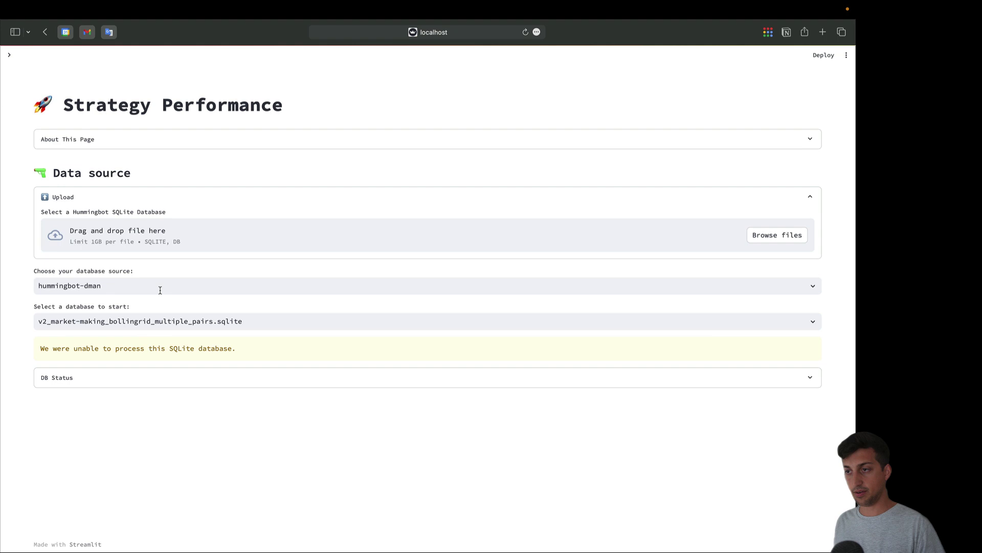
Switch the source to hummingbot-dman2, loading dman_v3_arith.sqlite for INJ-USDT and GMT-USDT
left_click(808, 287)
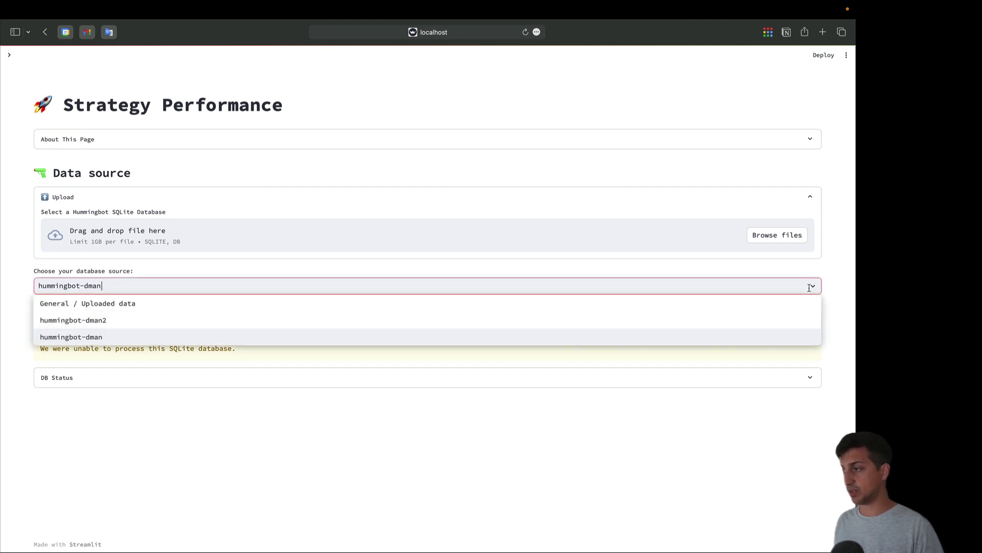
left_click(243, 326)
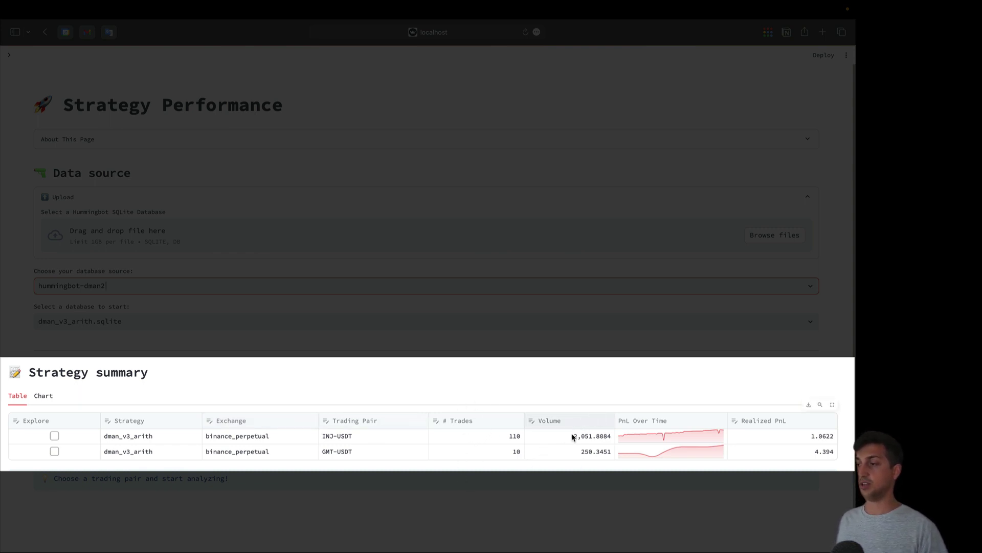
mouse_move(631, 444)
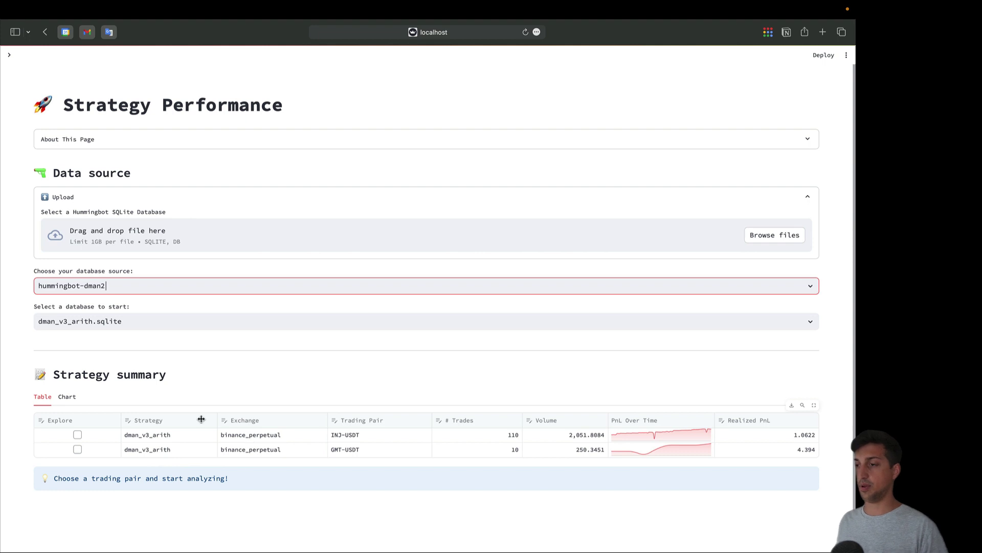
Return to General / Uploaded data and tabulate BAT-USDT, API3-USDT and WLD-USDT realized PnL
left_click(65, 397)
scroll(65, 395, "down", 5)
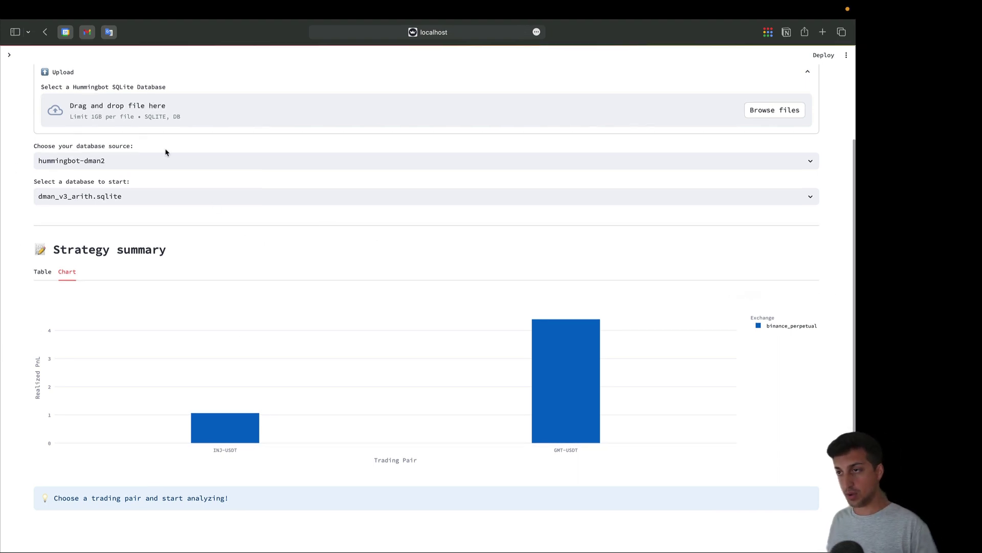
left_click(178, 164)
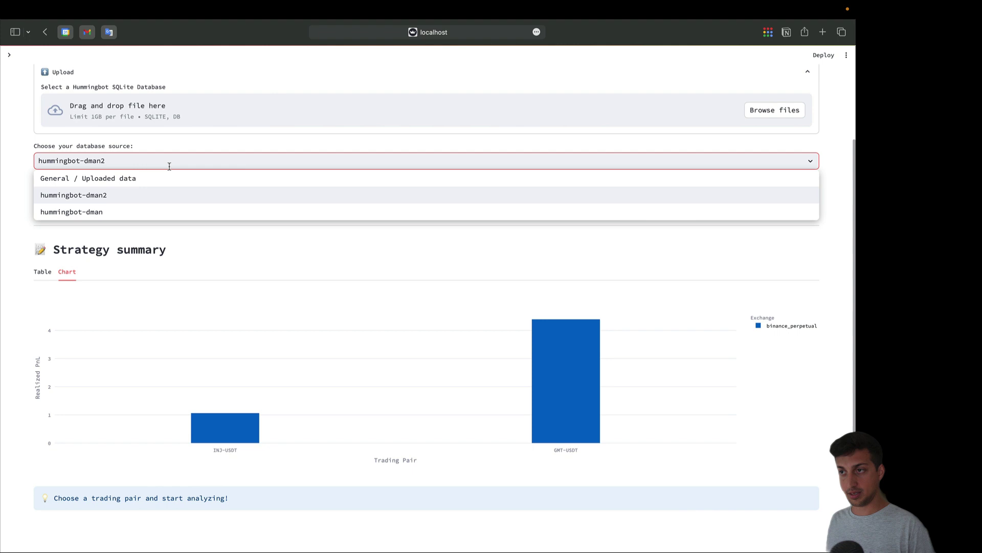
left_click(135, 179)
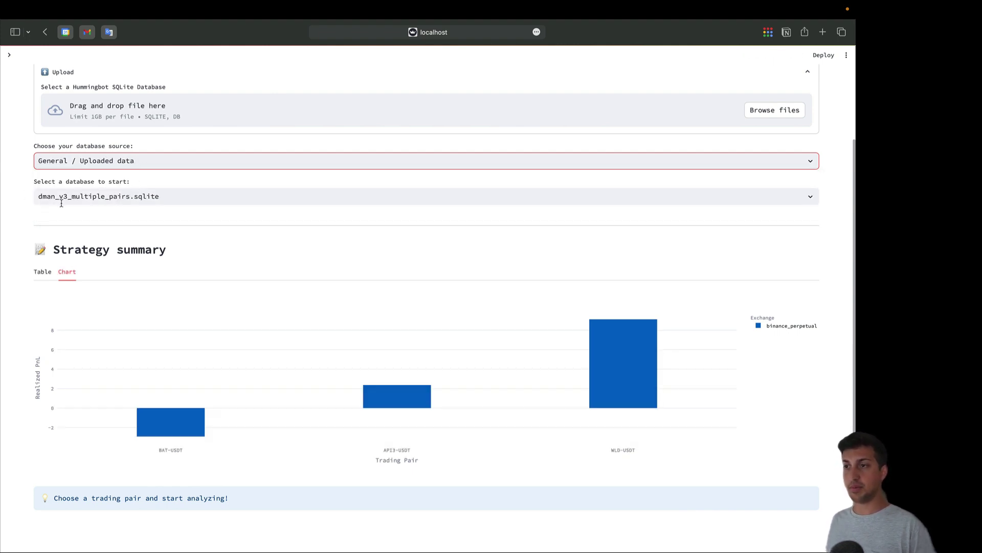
left_click(43, 272)
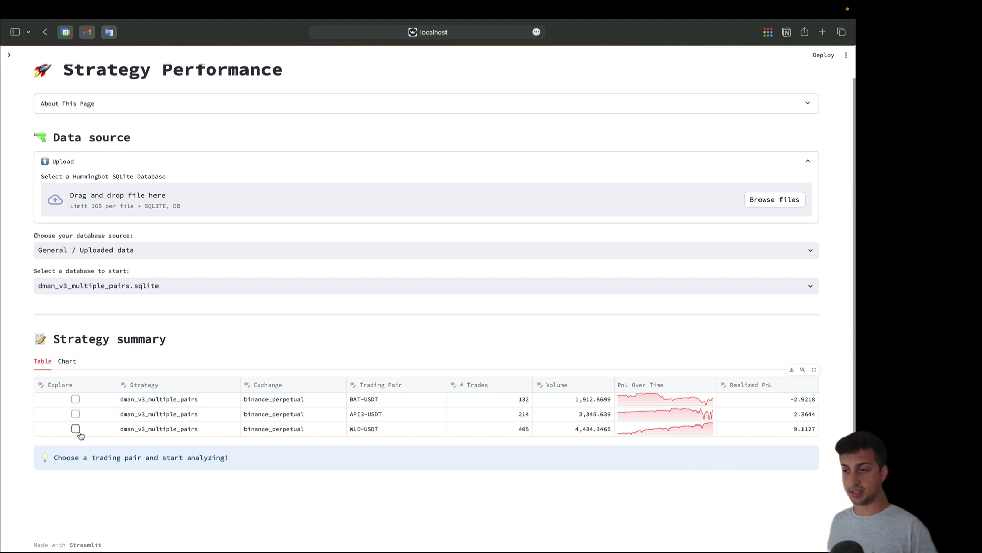
Explore only WLD-USDT, showing 9.11 USDT net PnL, 405 trades and 96.79% accuracy
left_click(75, 429)
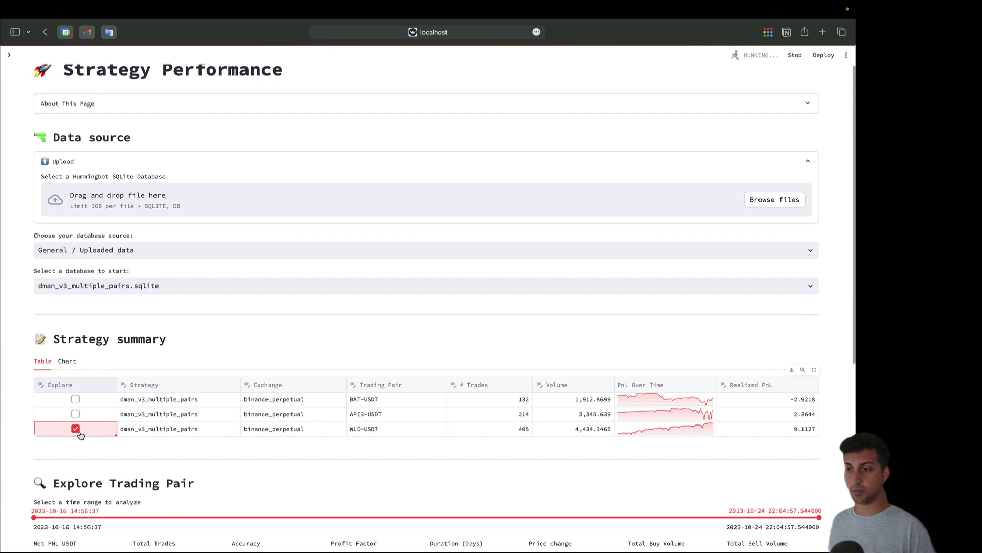
scroll(80, 358, "down", 3)
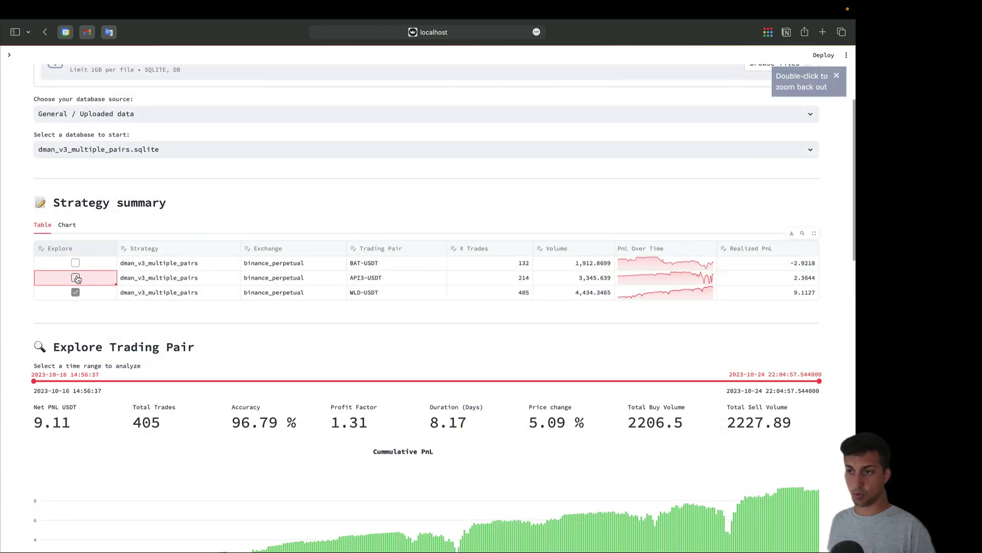
left_click(76, 277)
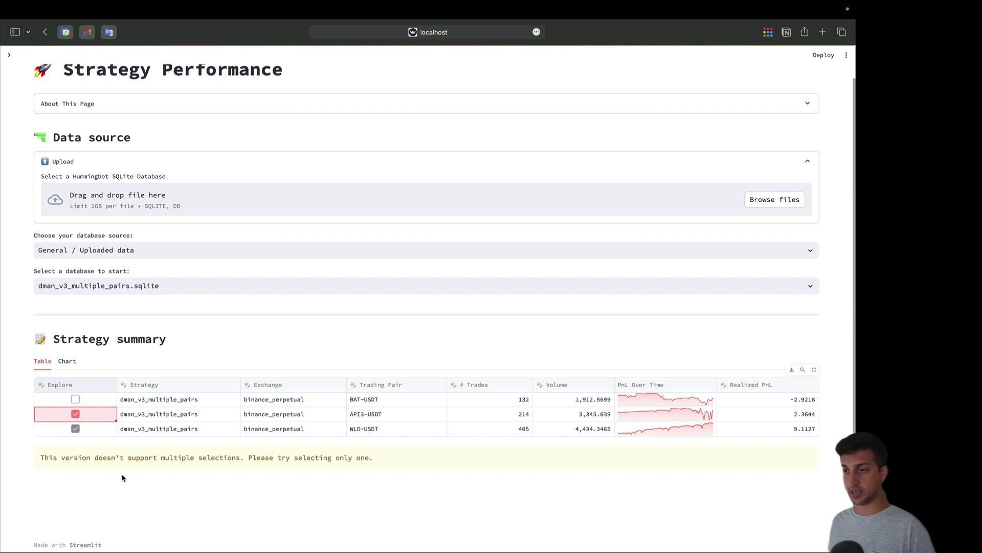
left_click(76, 414)
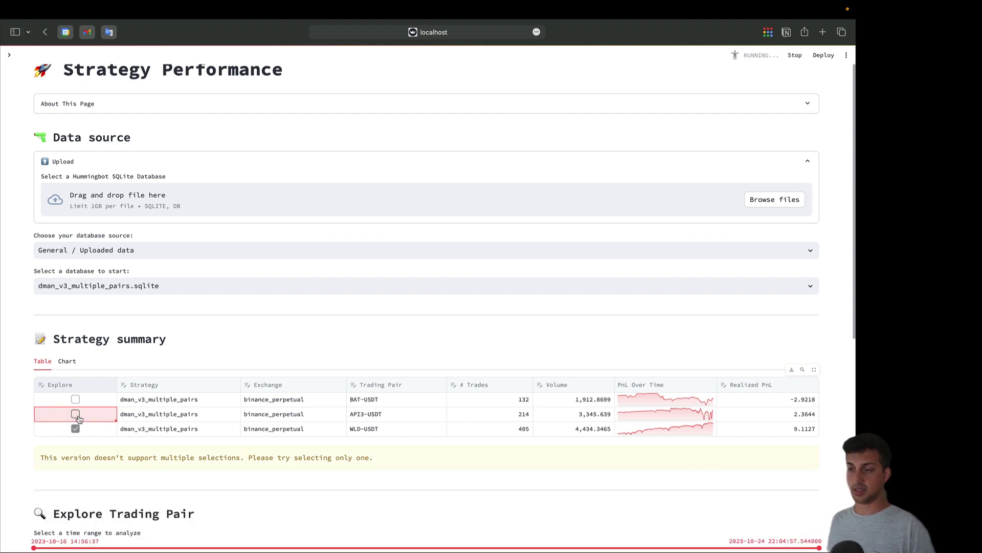
scroll(80, 419, "down", 5)
scroll(79, 420, "down", 4)
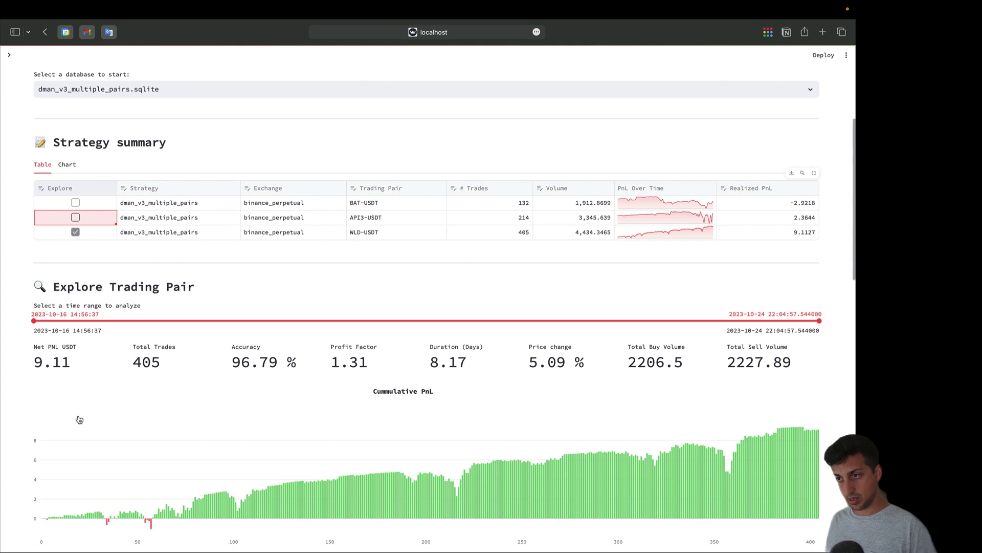
scroll(79, 419, "down", 1)
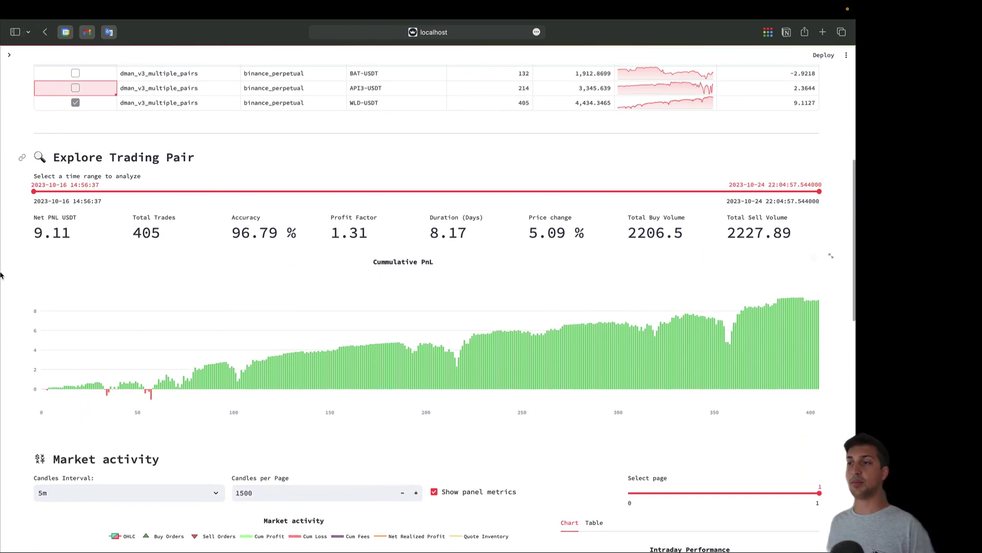
scroll(169, 149, "left", 2)
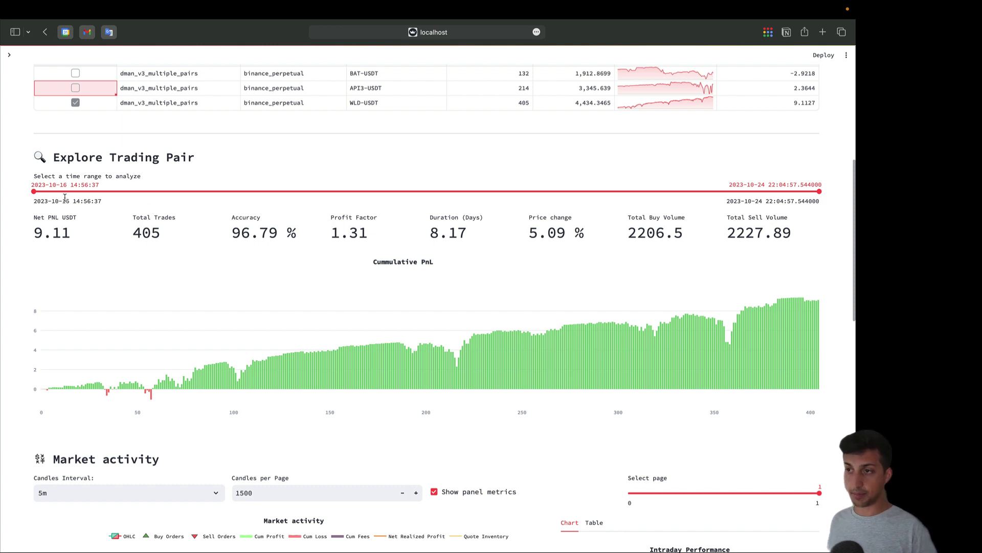
Narrow the time range to 2023-10-17–10-22, then widen it to the full 10-16–10-24 span
left_click_drag(33, 191, 207, 191)
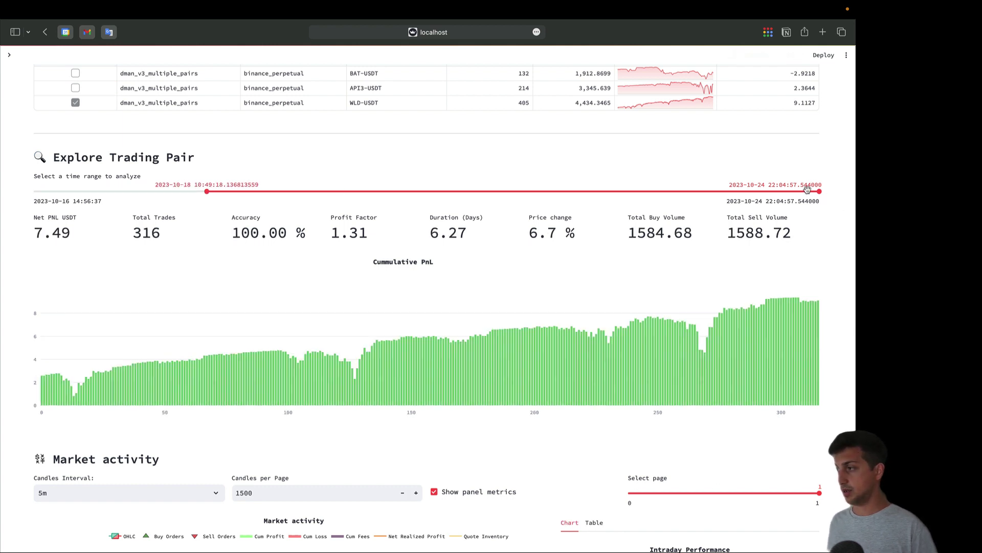
left_click_drag(820, 190, 633, 191)
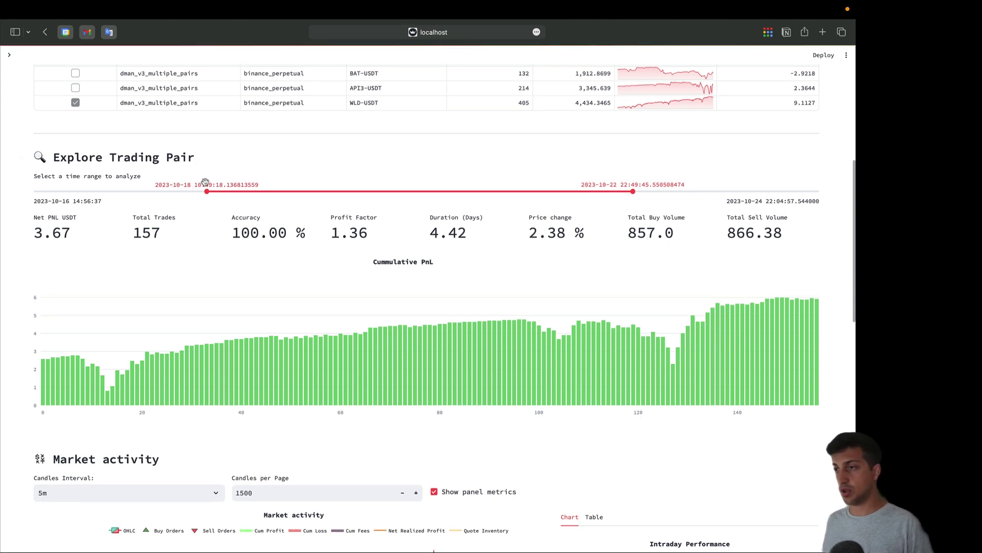
left_click_drag(207, 191, 1, 174)
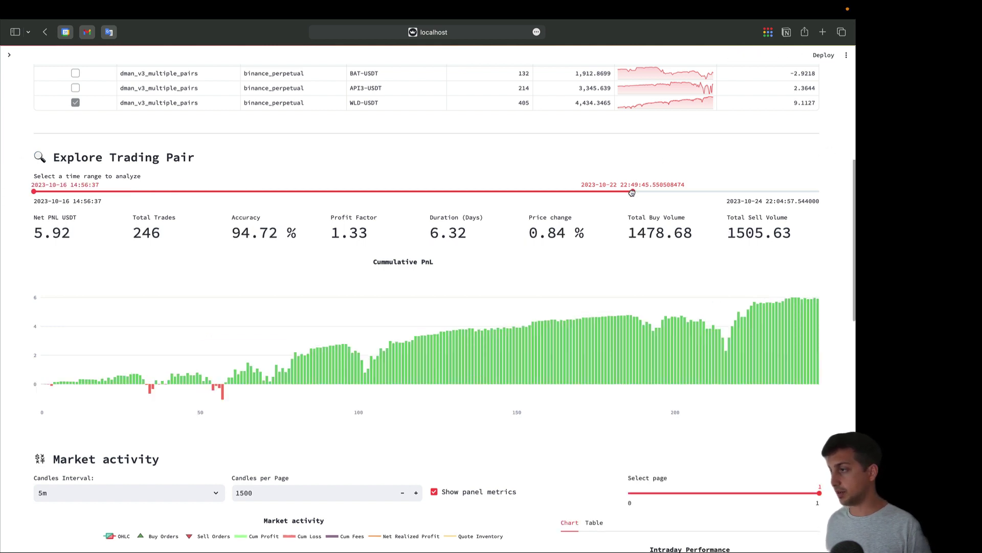
left_click_drag(633, 193, 820, 191)
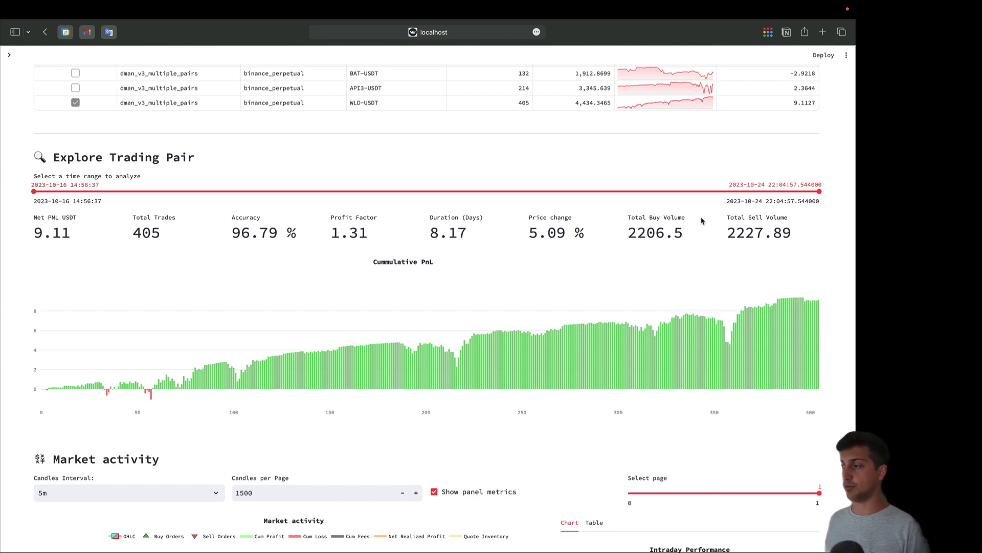
Scroll past the Cumulative PnL chart down to the WLD-USDT Market activity section
scroll(665, 235, "down", 1)
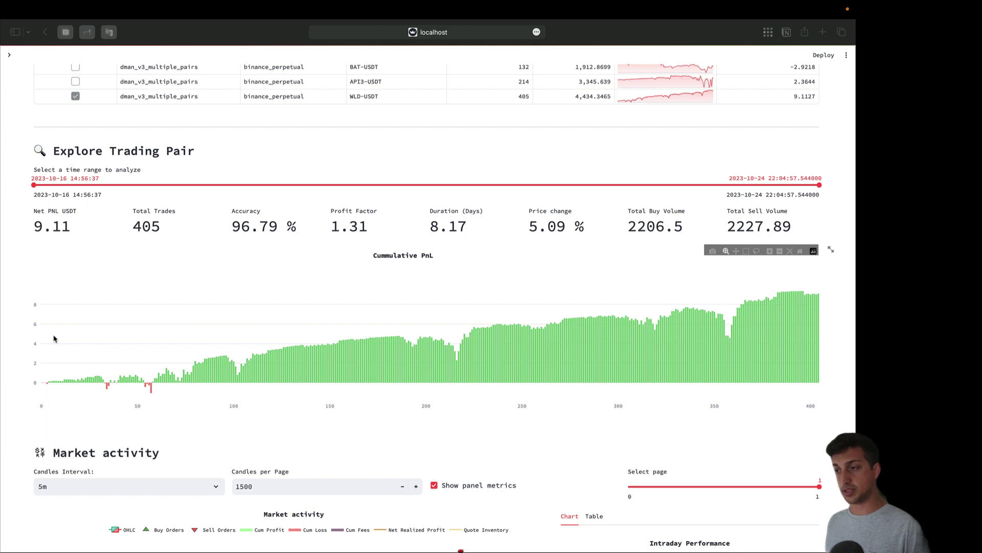
scroll(54, 338, "down", 5)
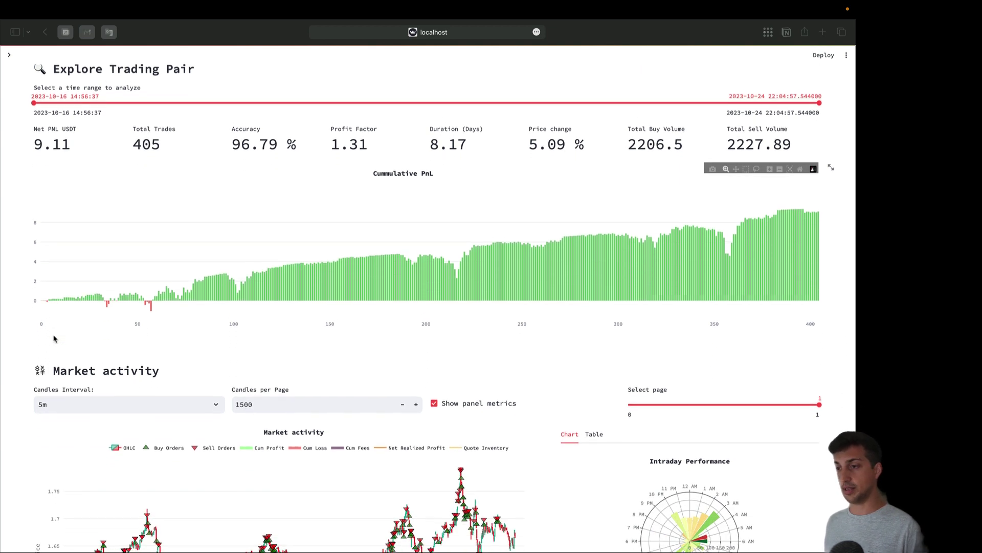
scroll(54, 338, "down", 5)
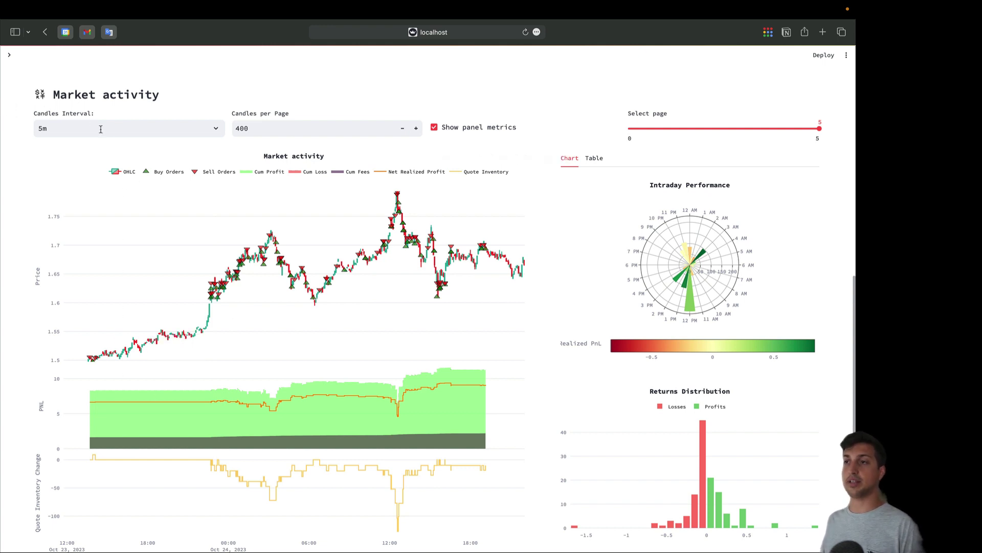
Keep the 5m candle interval and try 5000 candles per page, then return to 400
left_click(117, 134)
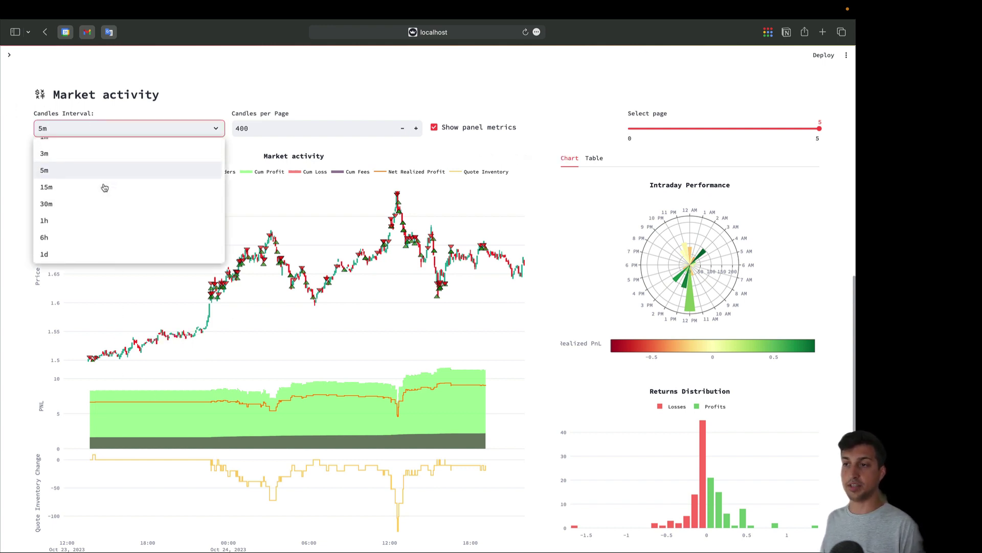
left_click(14, 114)
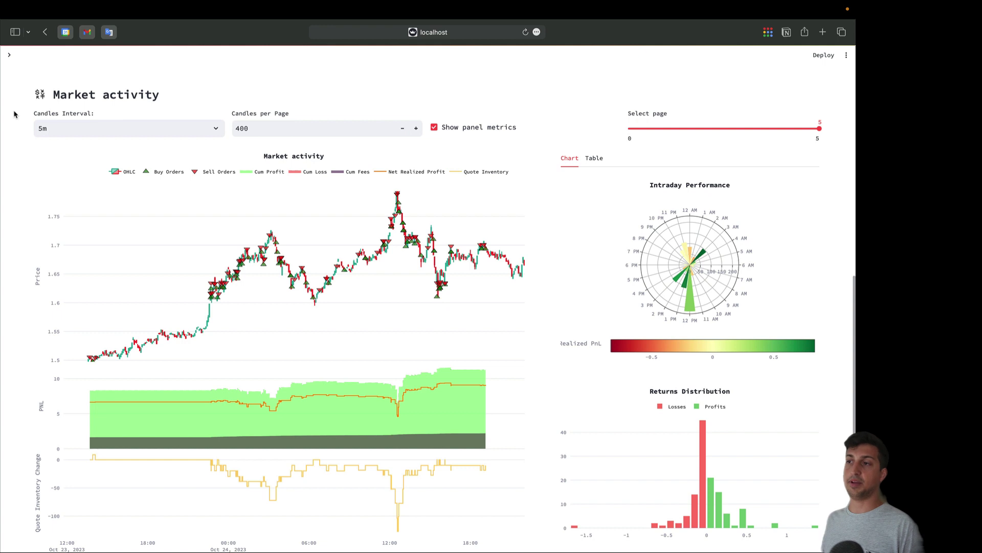
left_click(288, 129)
key("BackSpace")
key("BackSpace")
key("BackSpace")
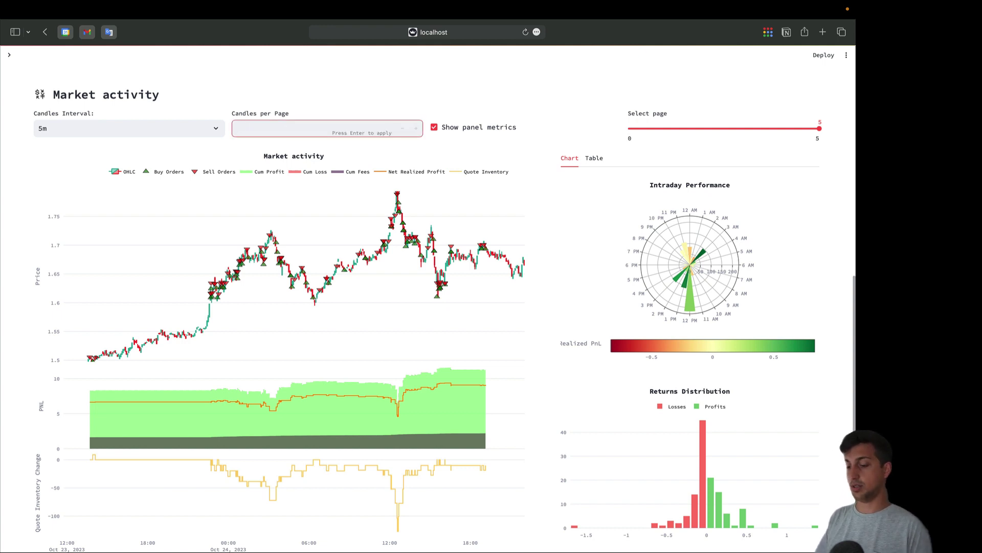
type("50")
type("5000")
key("Return")
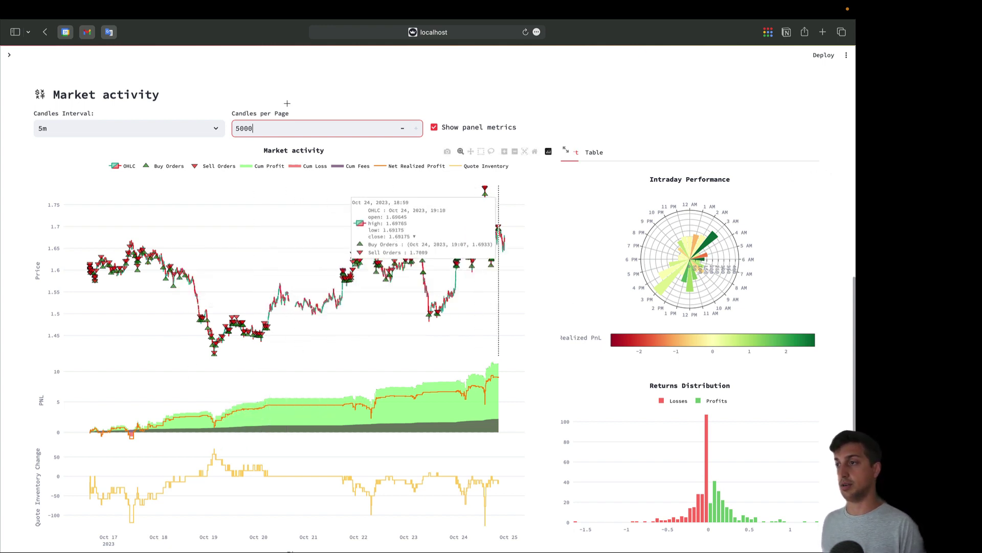
key("BackSpace")
key("BackSpace")
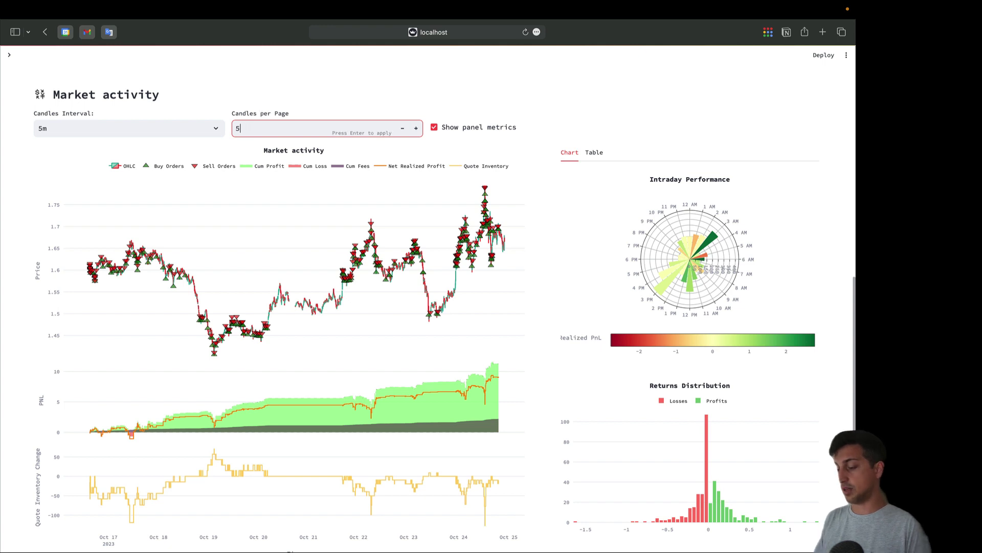
key("Return")
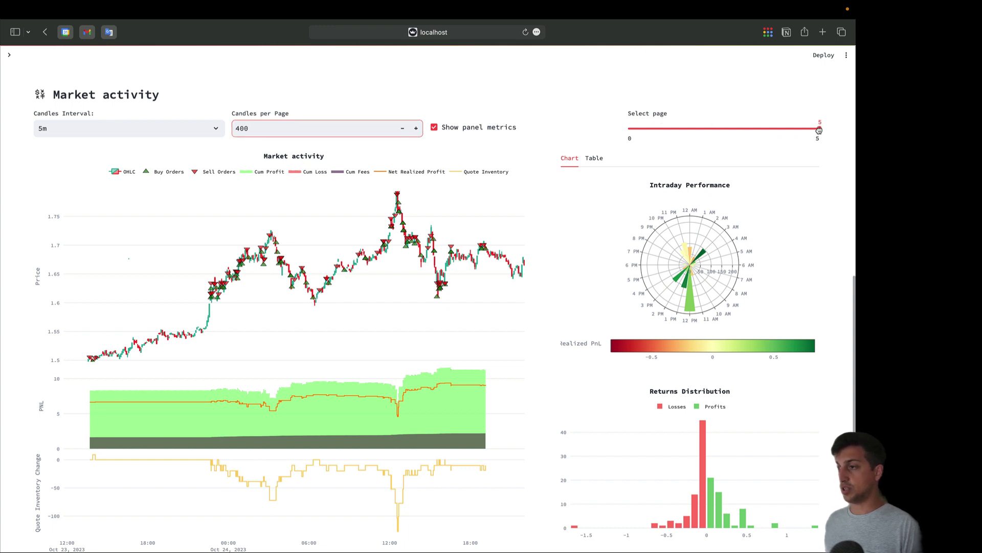
Step the market activity back to page 3 of 5, covering 21–22 October
left_click_drag(818, 129, 783, 130)
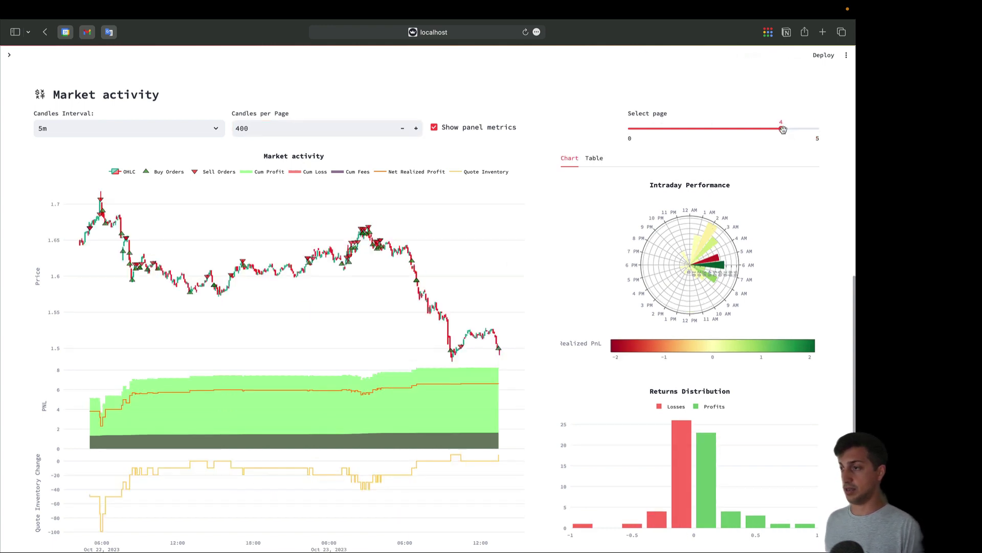
left_click_drag(783, 131, 757, 136)
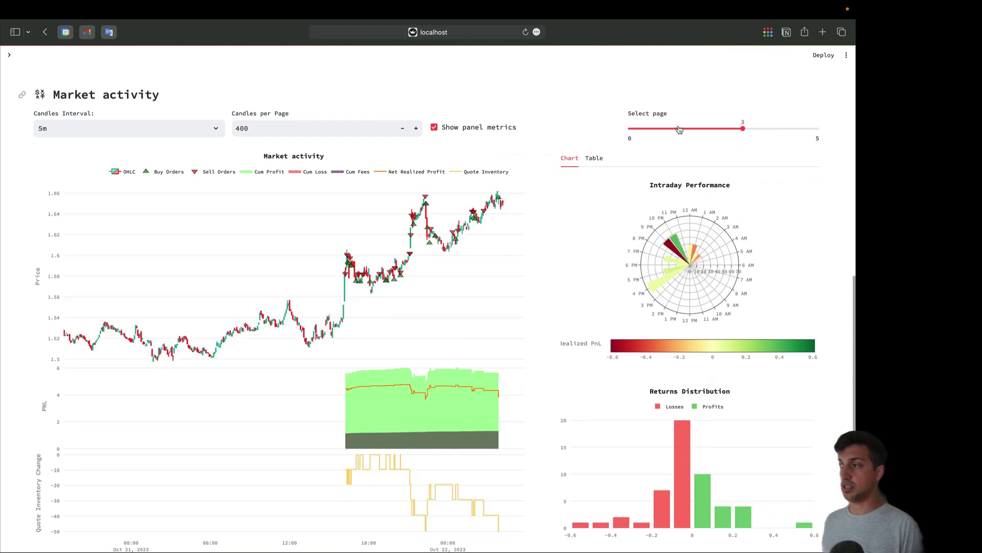
left_click(272, 132)
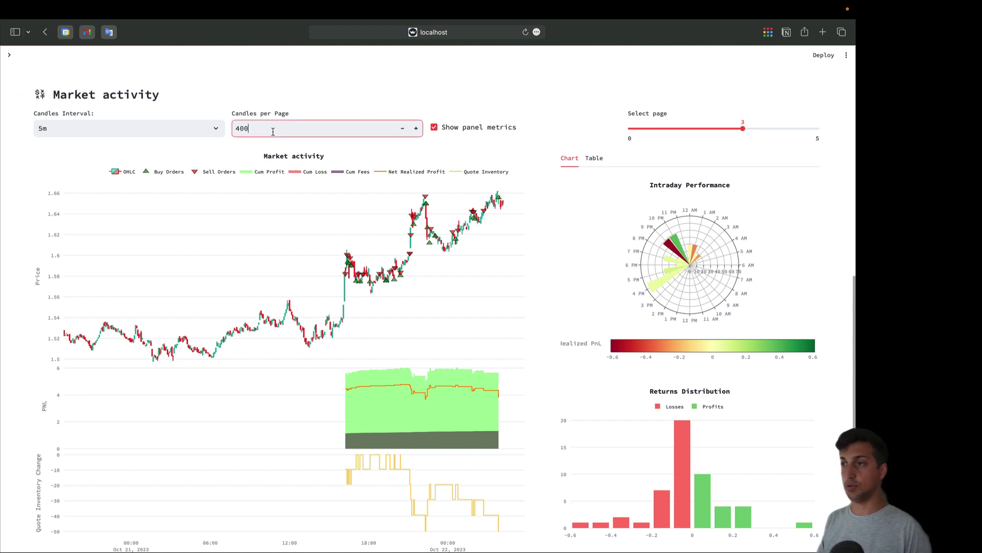
Set Candles per Page to 5000 to chart all of 17–24 October on one page
key("BackSpace")
key("BackSpace")
key("BackSpace")
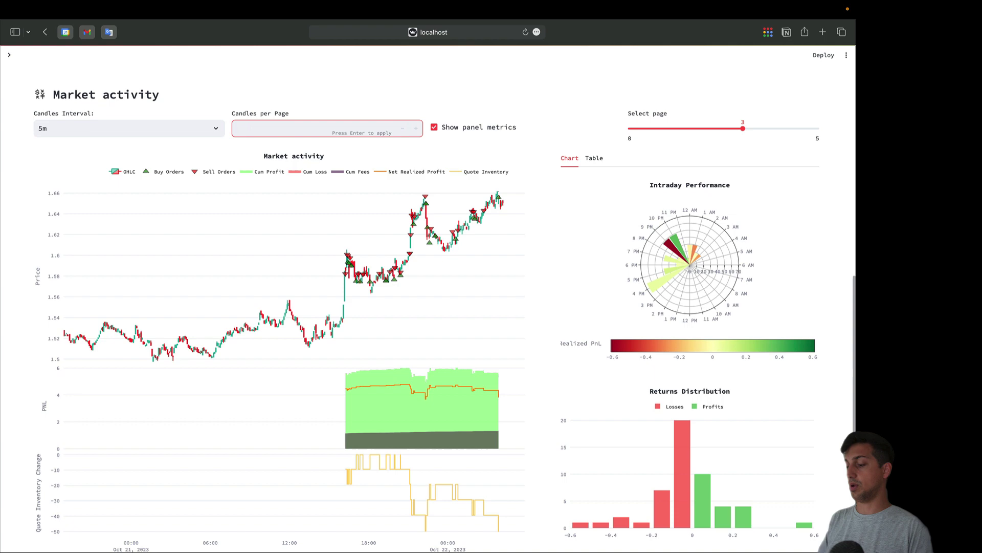
key("Return")
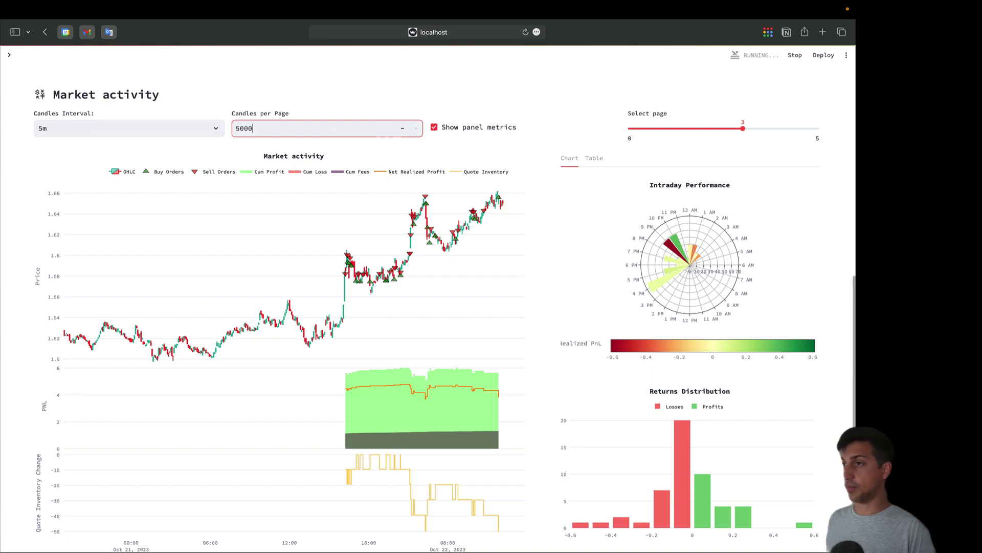
scroll(430, 350, "down", 2)
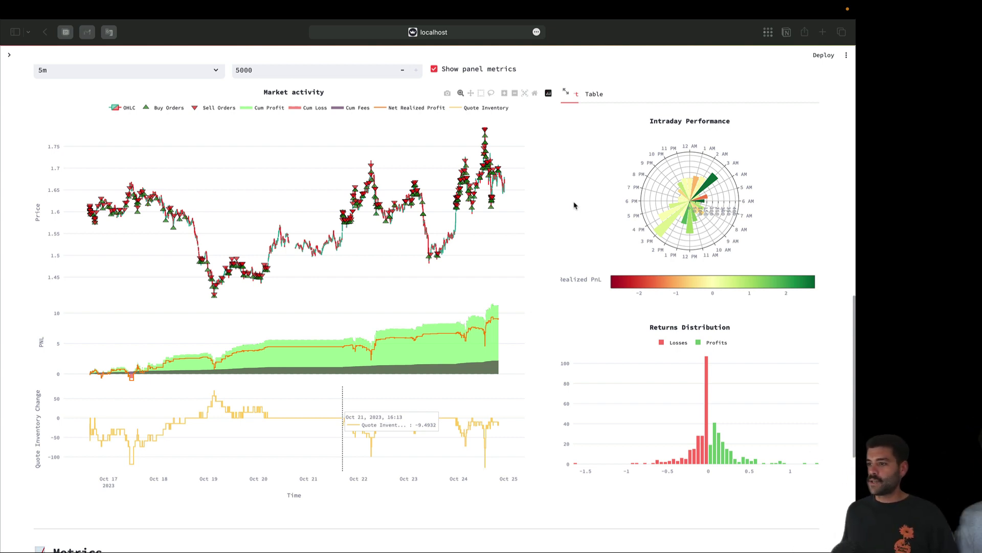
Show the WLD-USDT Market activity chart fullscreen, with net realized profit and quote inventory
left_click(565, 92)
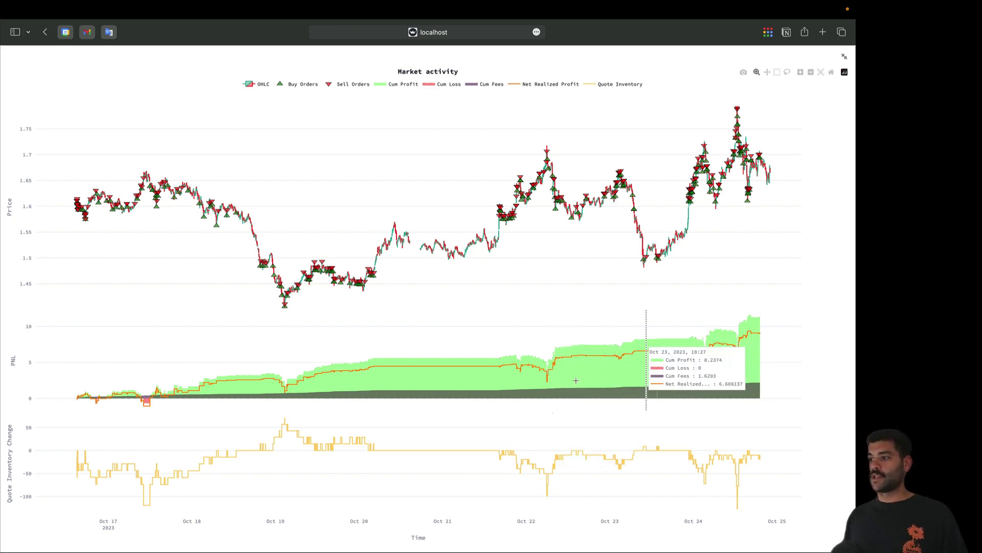
left_click(845, 56)
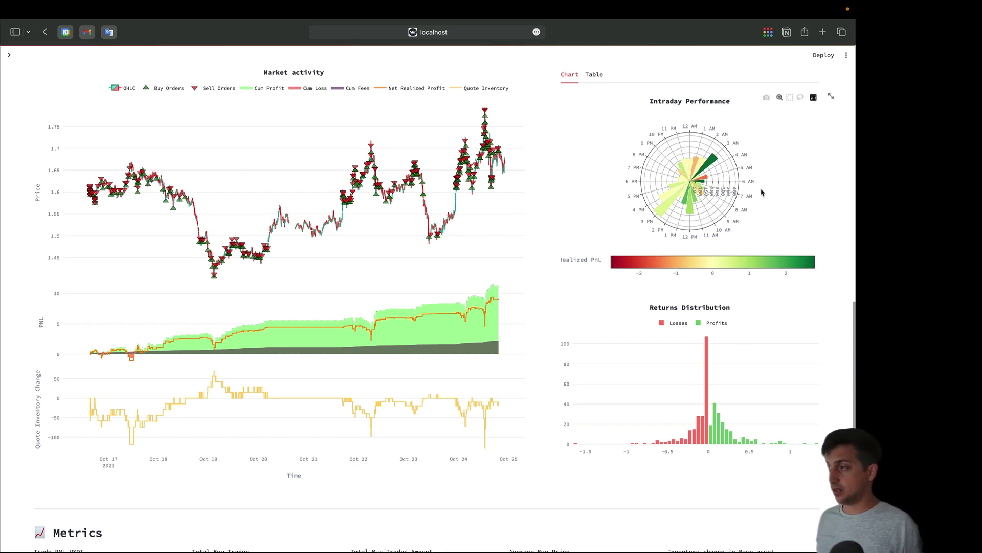
scroll(573, 132, "up", 2)
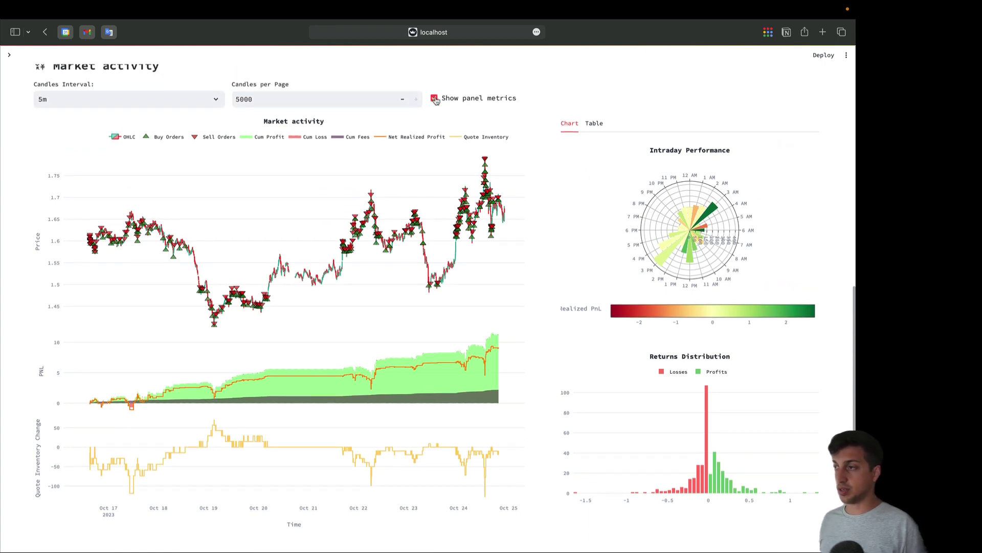
left_click(435, 98)
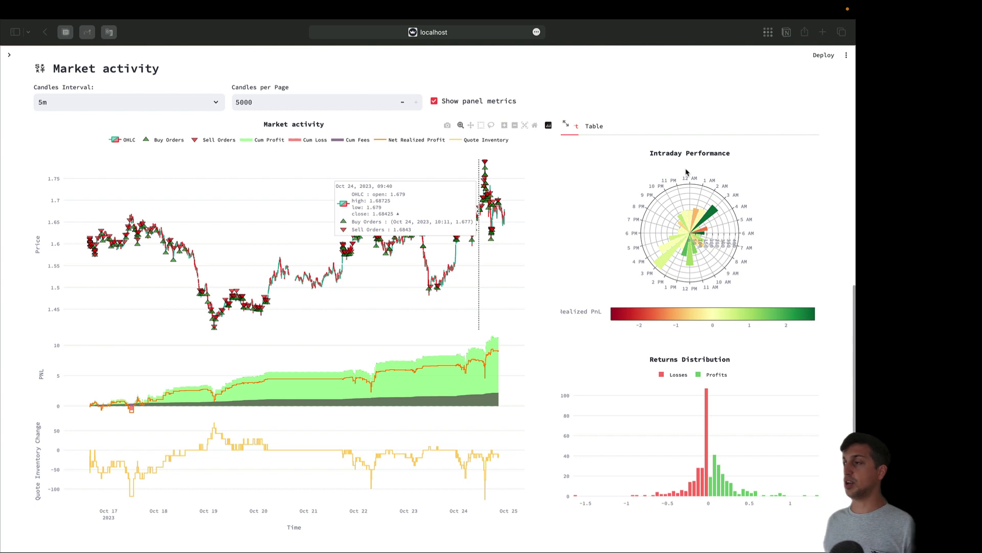
left_click(778, 125)
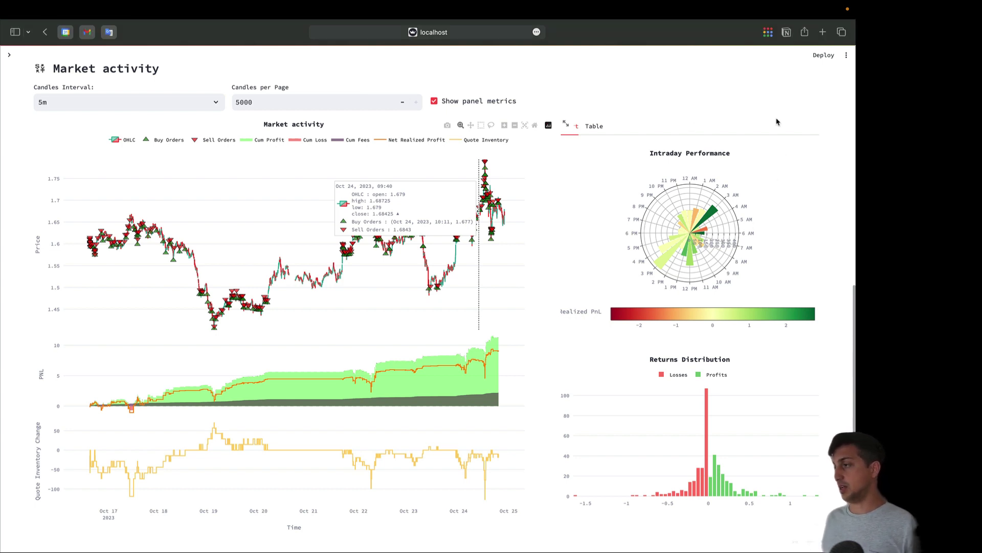
left_click(833, 149)
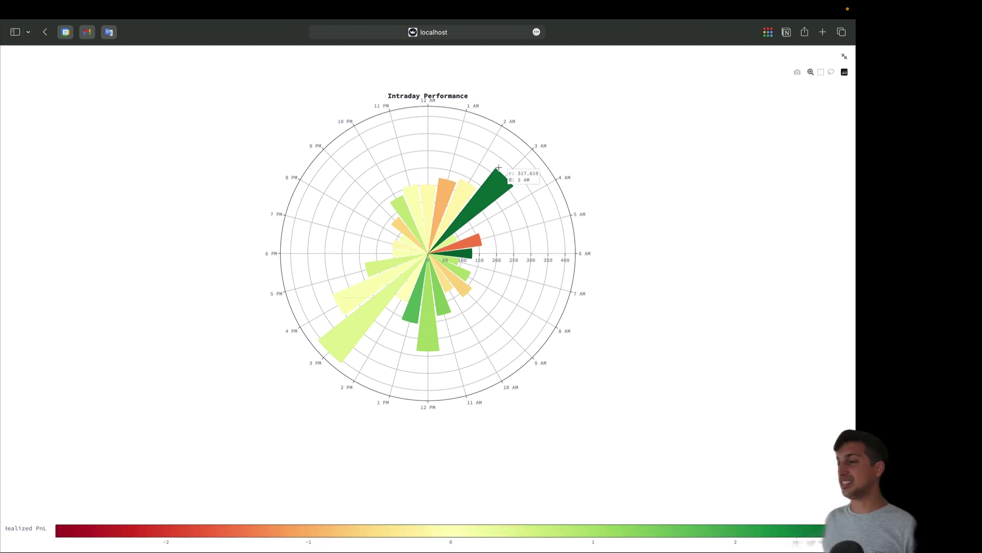
mouse_move(474, 195)
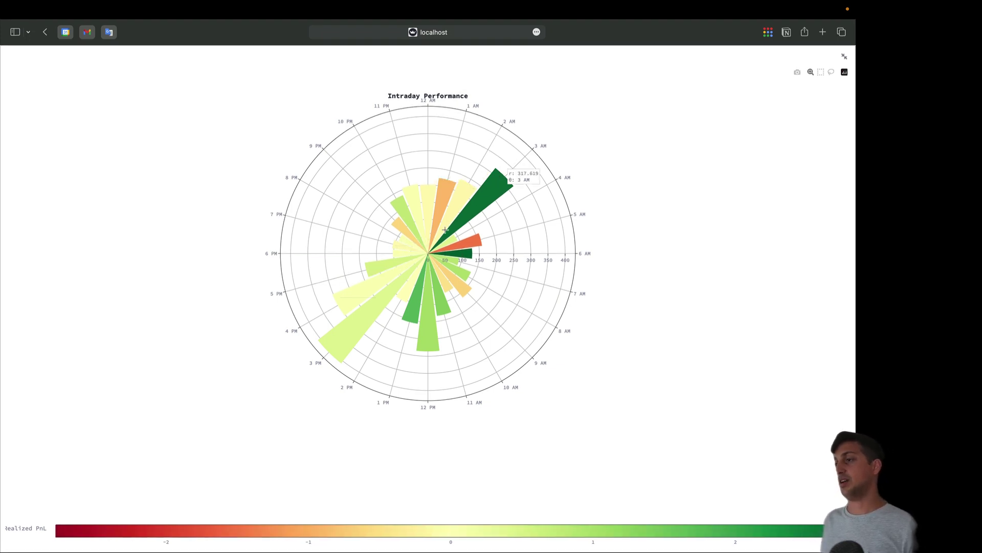
mouse_move(443, 242)
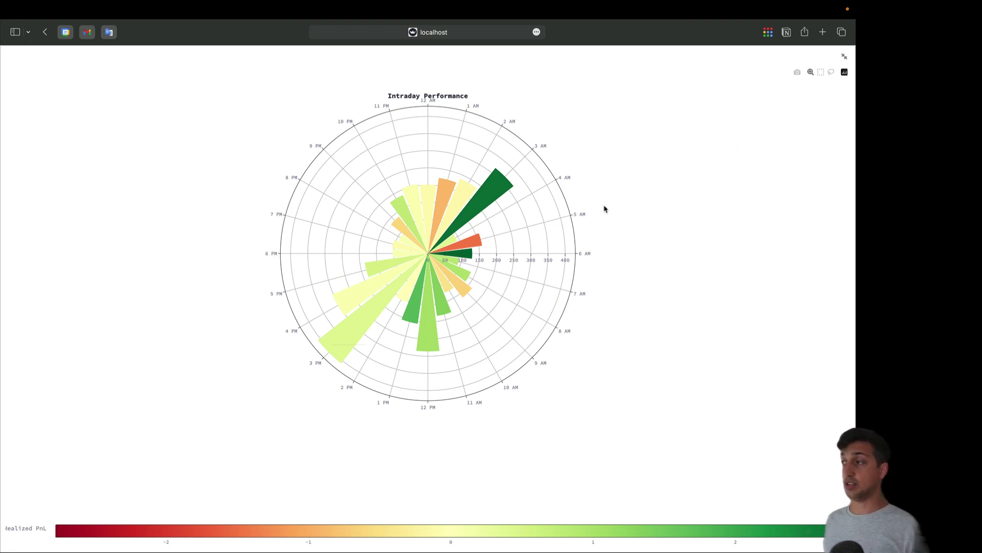
left_click(841, 60)
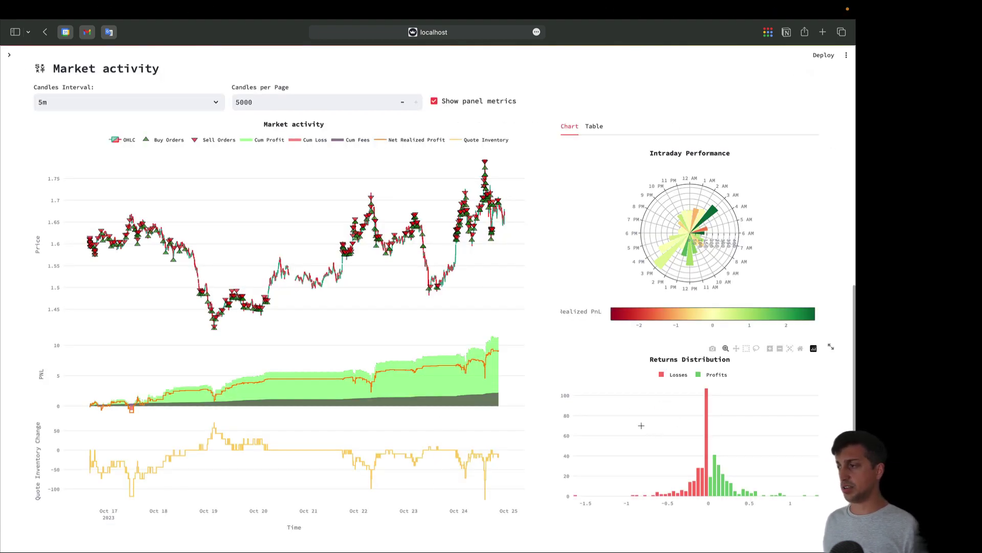
left_click(831, 347)
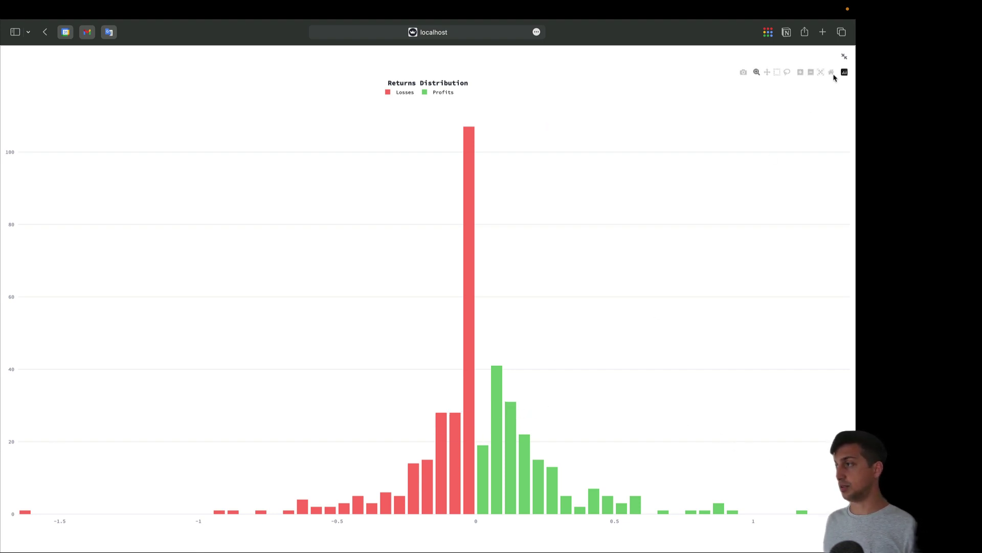
left_click(844, 57)
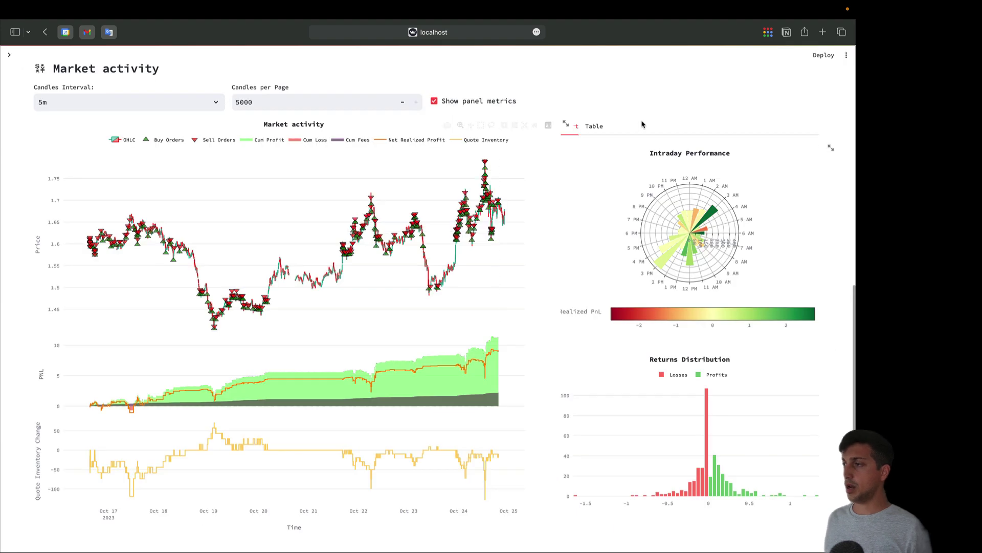
left_click(596, 126)
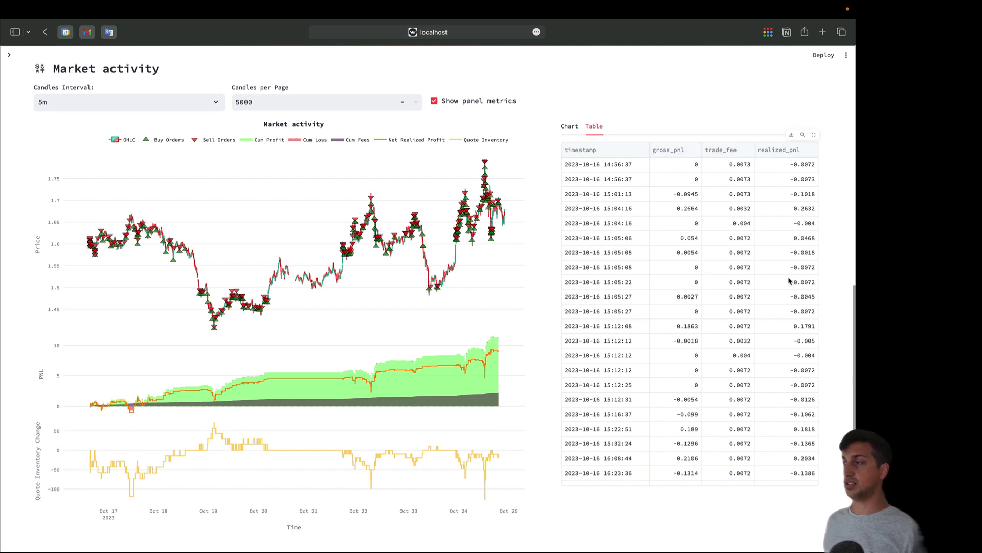
left_click(570, 128)
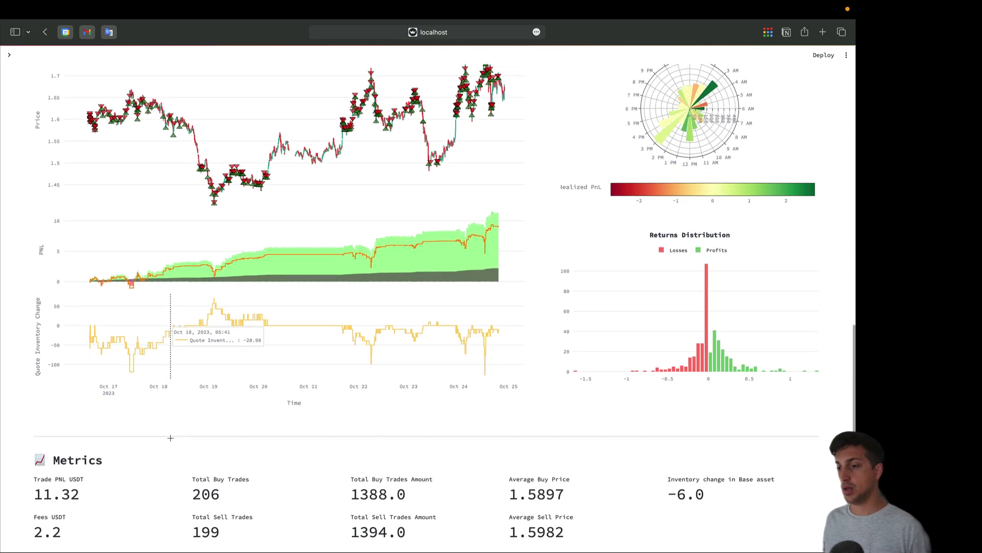
Scroll down to the Metrics (1.5897 average buy vs 1.5982 sell) and the Tables section
scroll(171, 437, "down", 5)
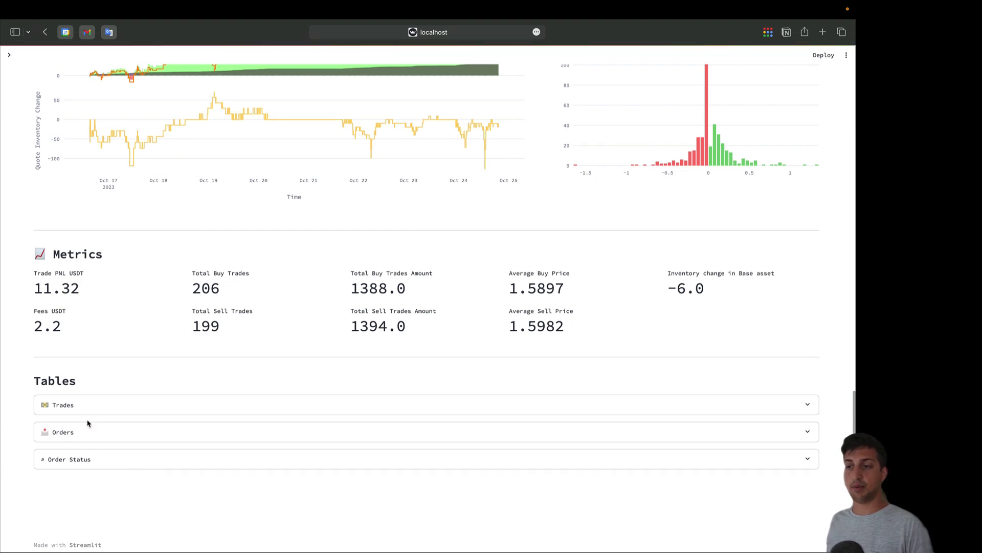
Expand the Trades table and scroll through its WLD-USDT buy and sell fills
left_click(106, 409)
scroll(106, 409, "down", 5)
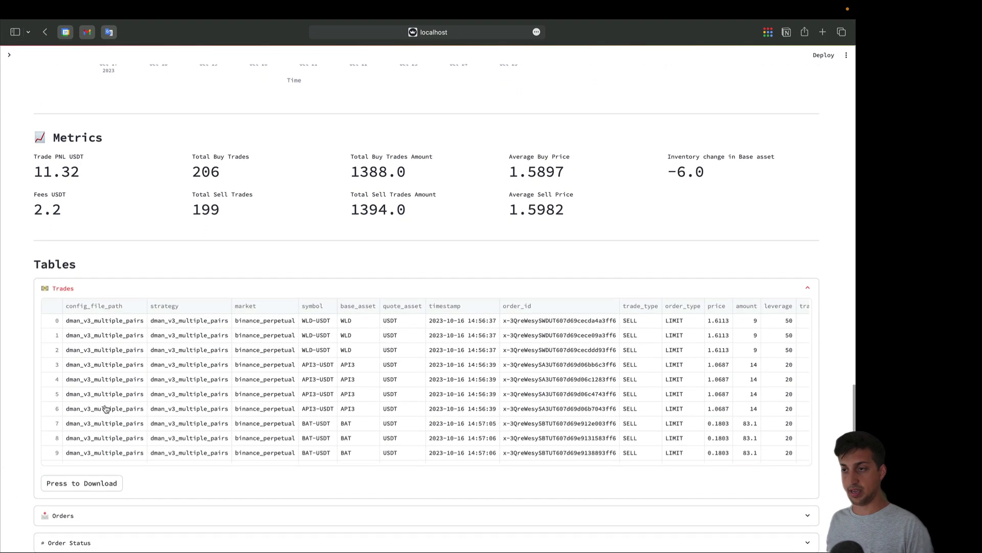
scroll(106, 408, "down", 2)
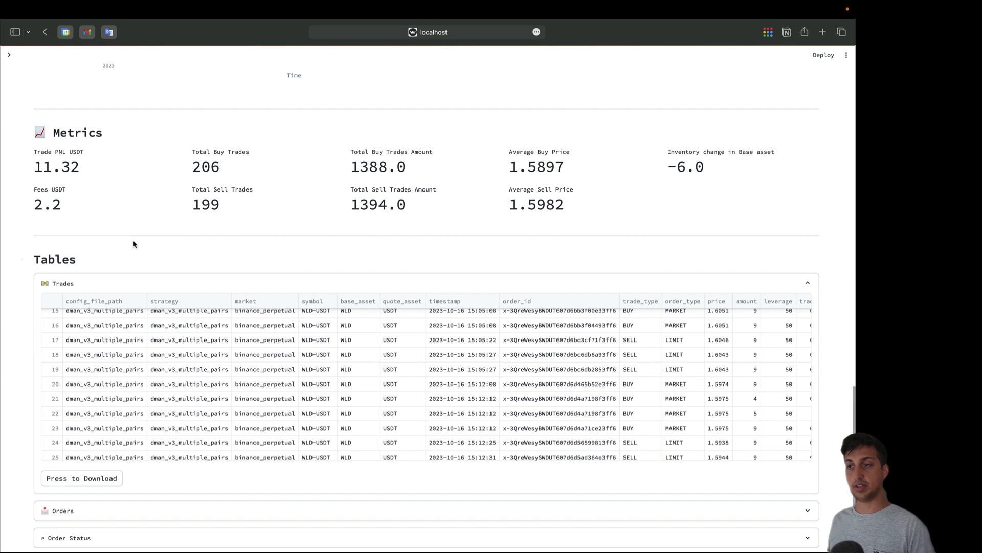
scroll(71, 239, "down", 3)
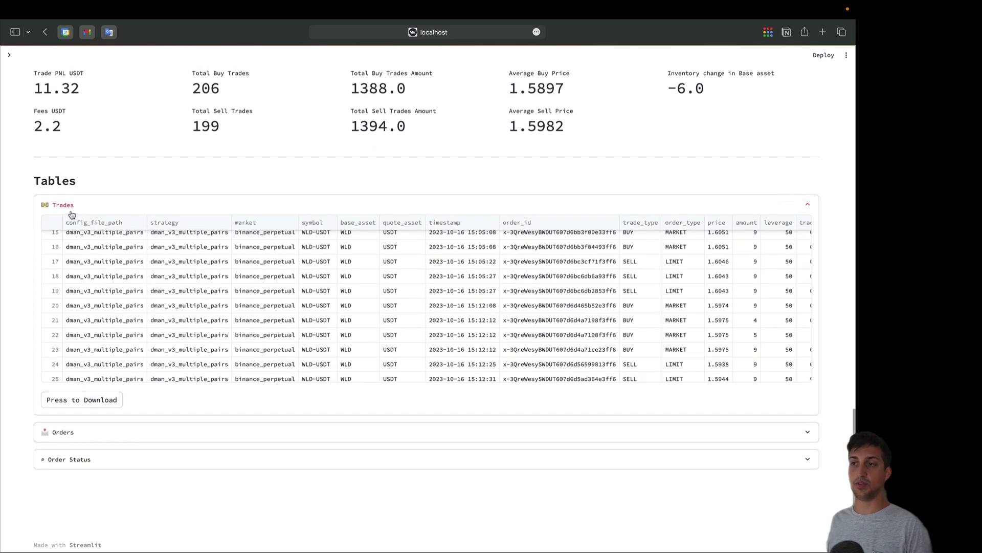
scroll(136, 155, "up", 10)
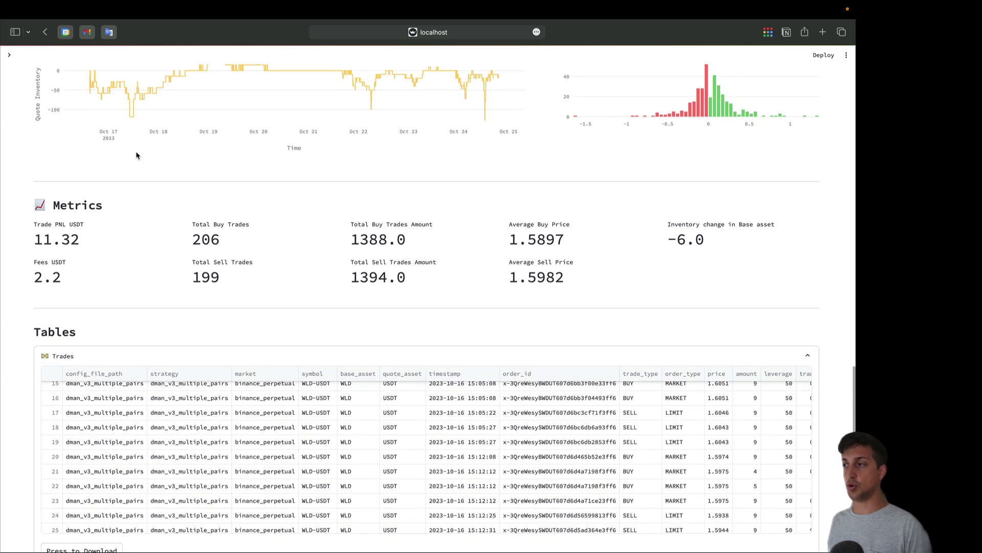
scroll(136, 155, "up", 10)
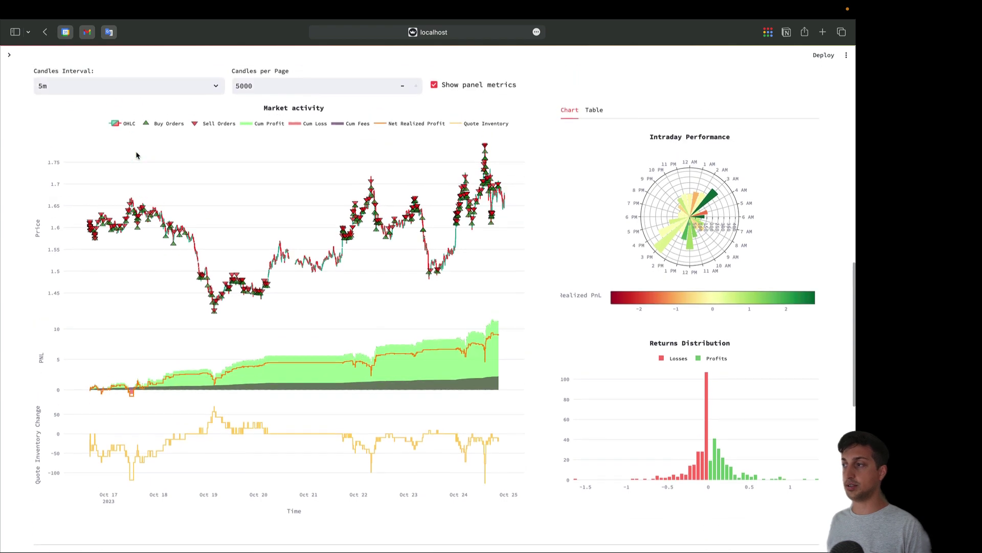
scroll(136, 152, "down", 8)
scroll(136, 152, "down", 10)
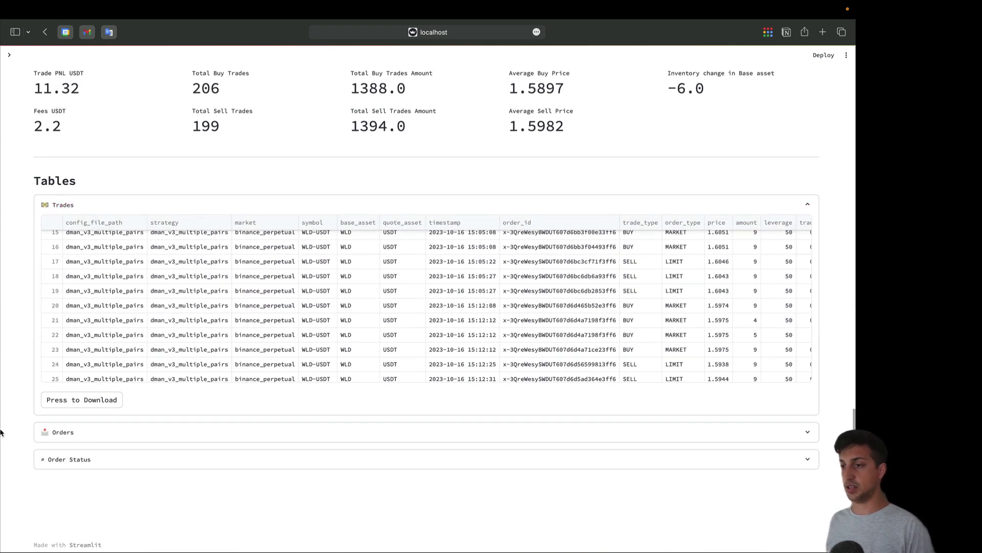
Download the Trades table, allowing the save, then expand the Orders and Order Status tables
left_click(100, 404)
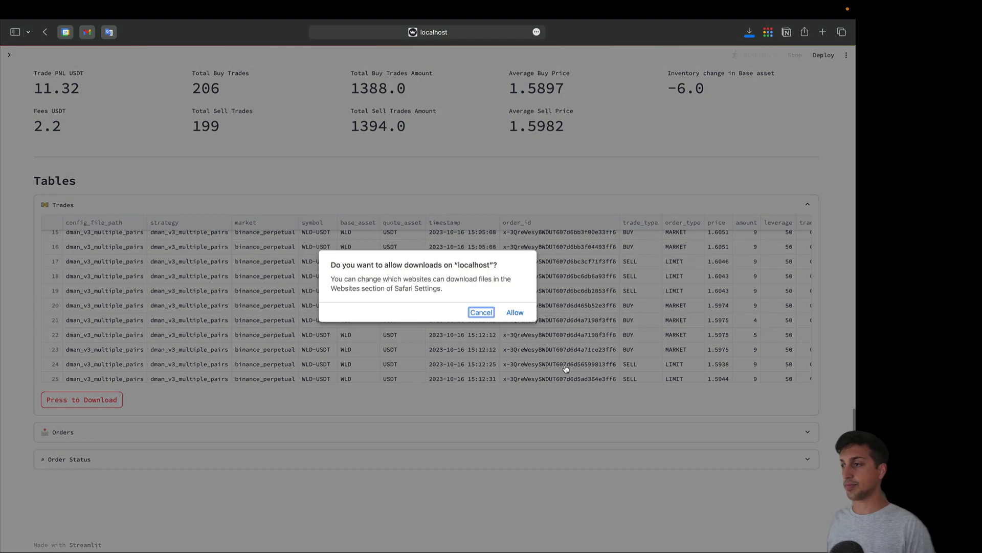
left_click(517, 313)
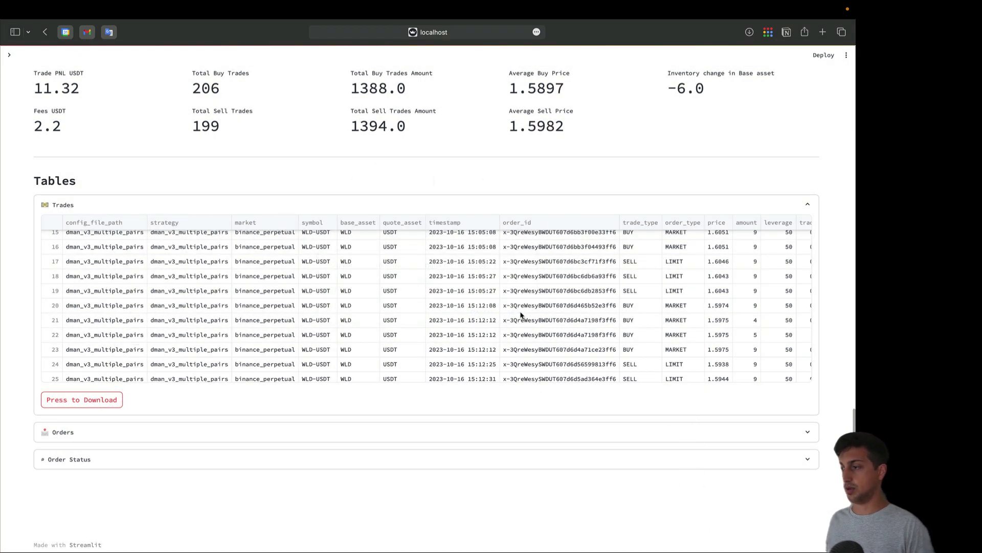
left_click(80, 436)
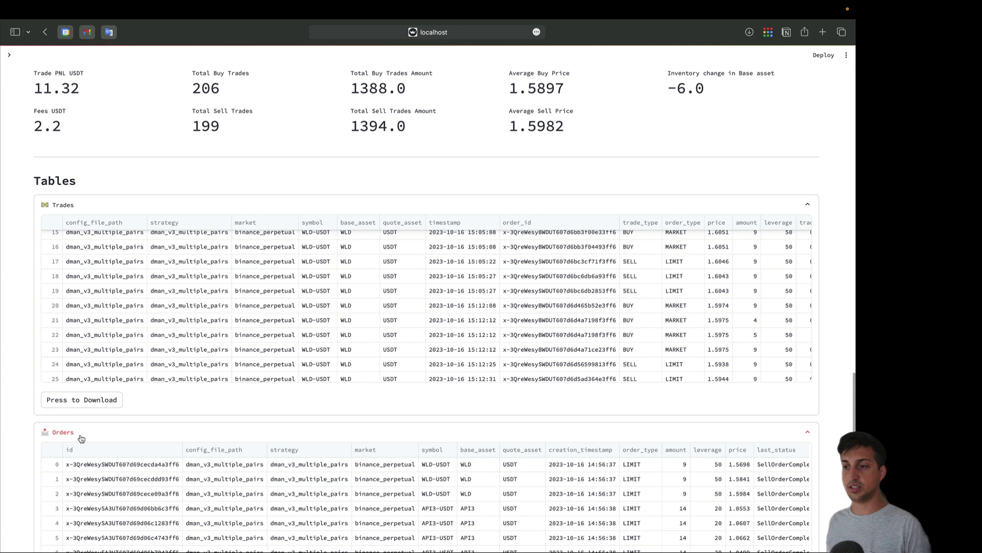
scroll(81, 437, "down", 5)
left_click(90, 459)
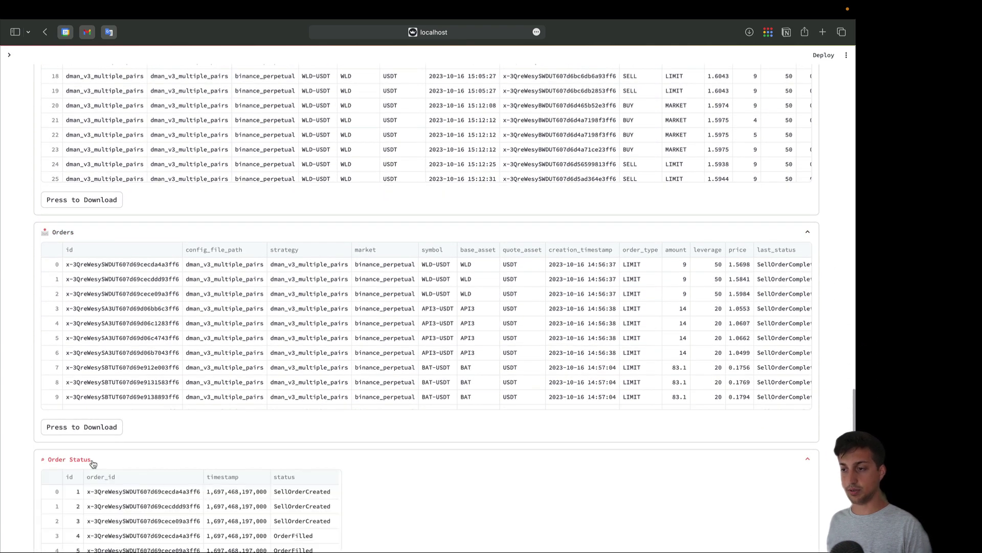
scroll(91, 458, "down", 4)
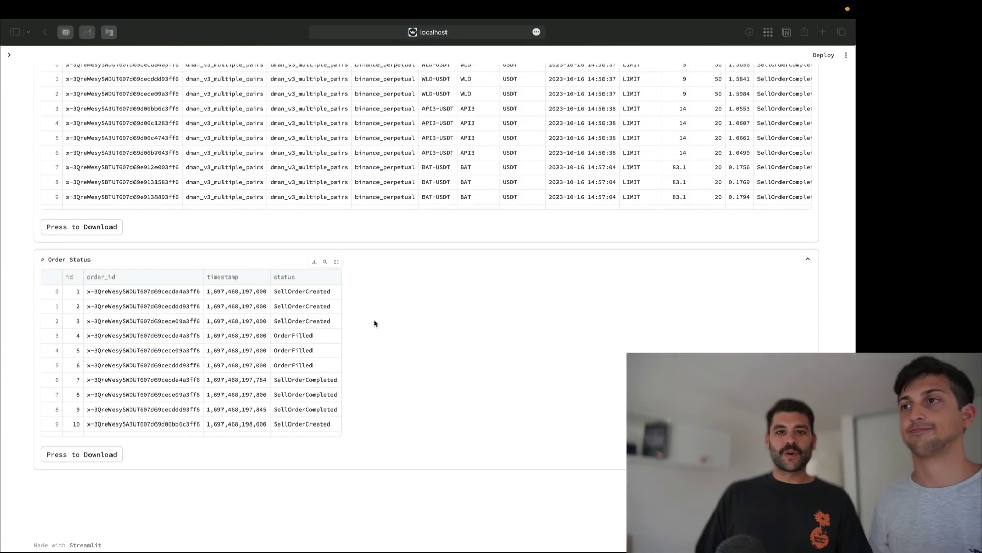